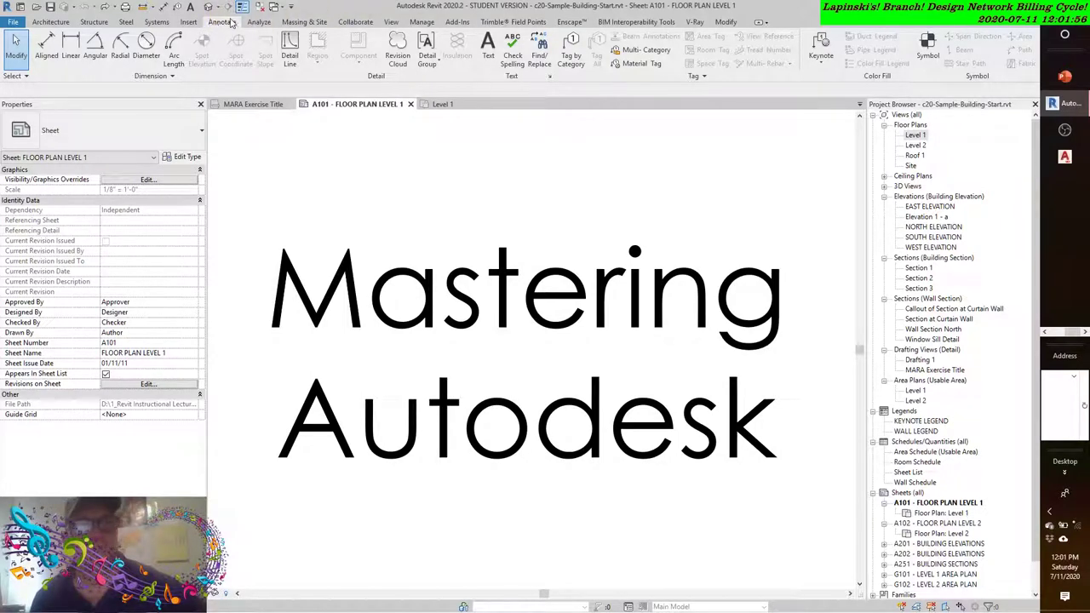
- Sketch a rectangular Revision 1 cloud around the Mastering Autodesk title on sheet A101
click(398, 45)
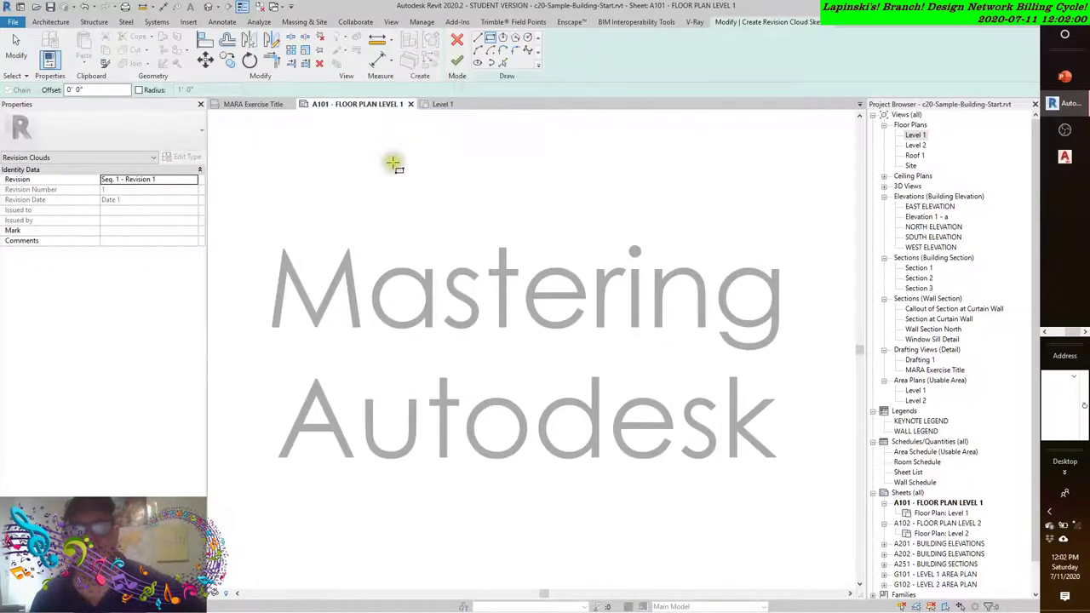
scroll(393, 163, down, 4)
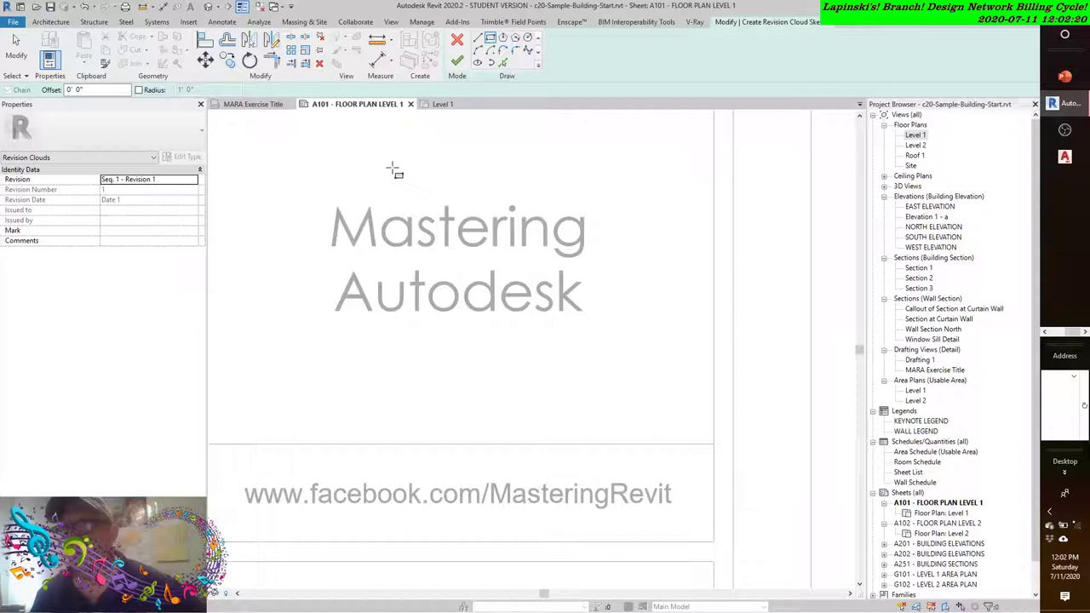
click(490, 40)
click(278, 161)
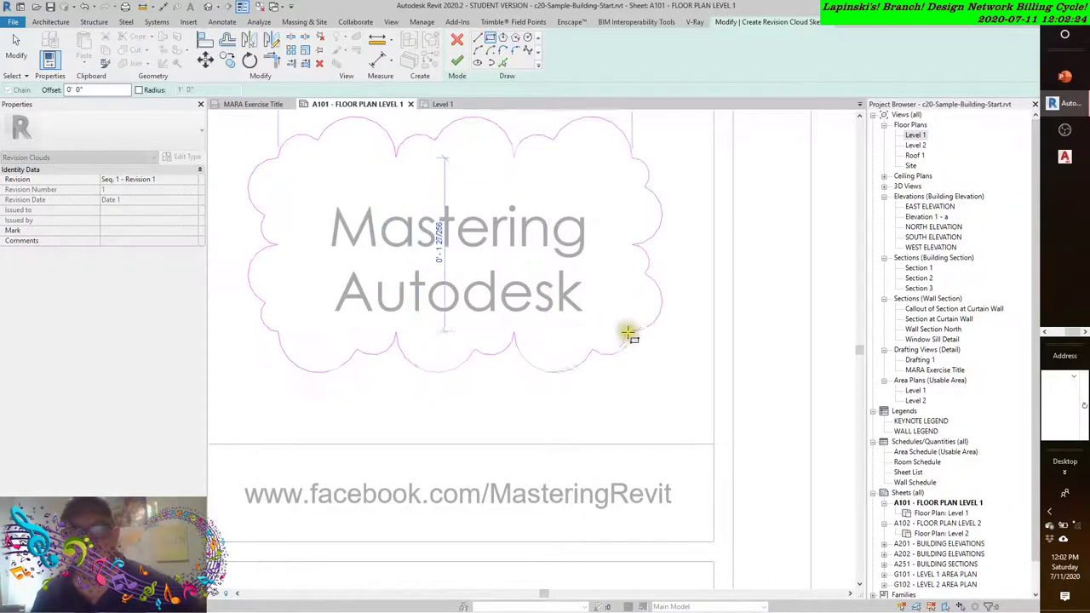
click(648, 349)
click(457, 61)
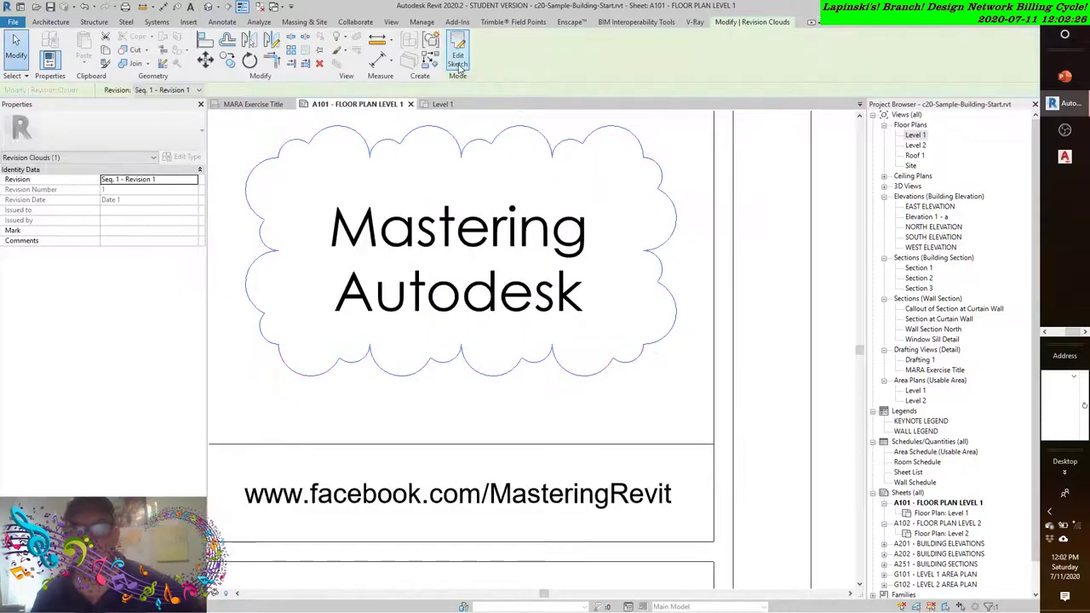
- Zoom and pan to the title block's revision schedule showing Revision 1 and Date 1
scroll(536, 400, down, 5)
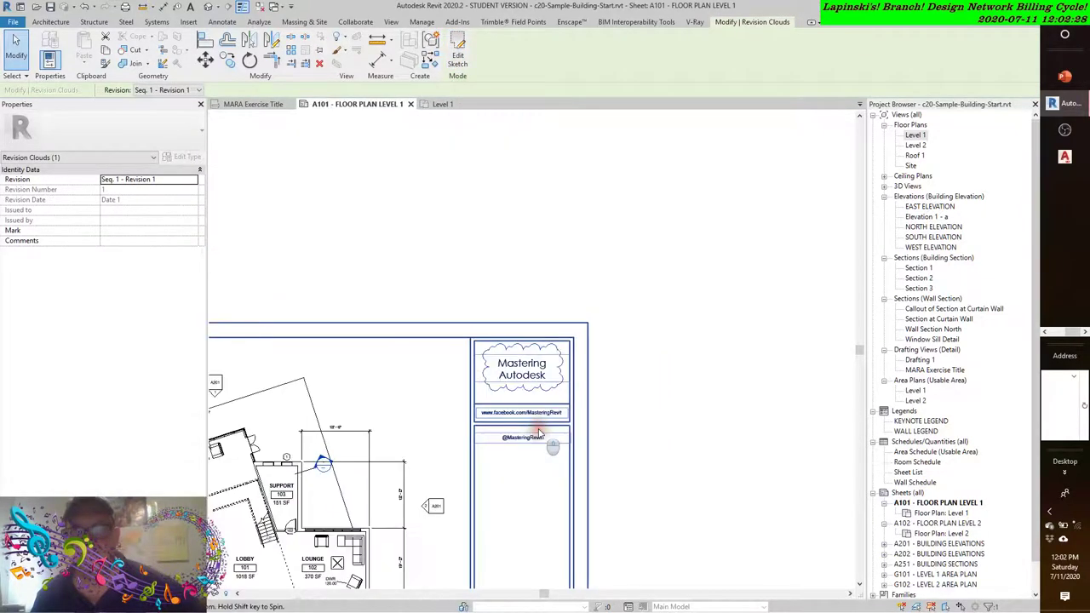
scroll(521, 467, up, 6)
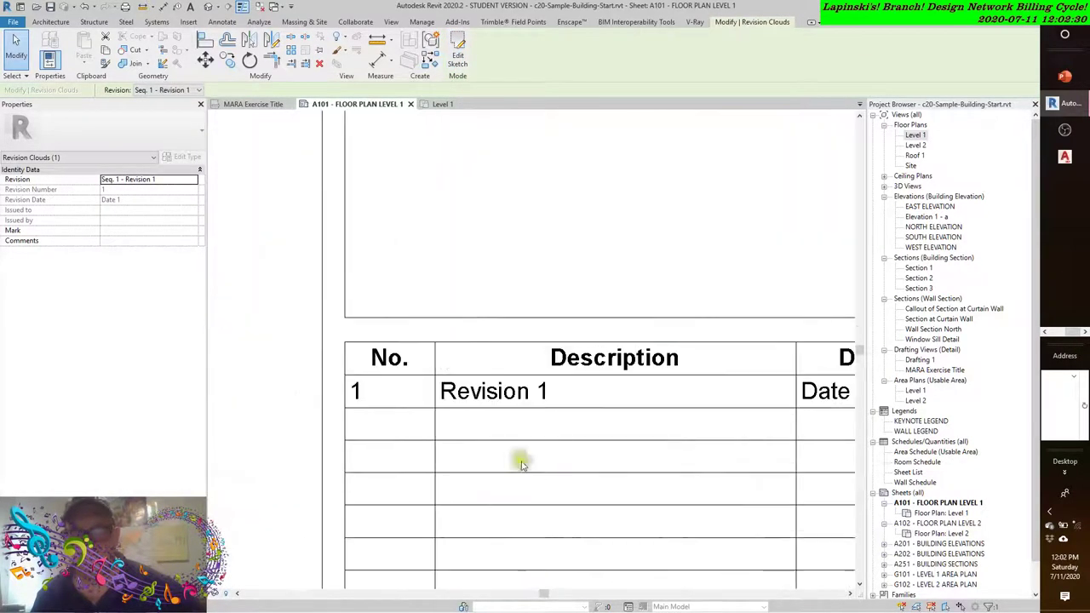
middle_drag(522, 464, 407, 422)
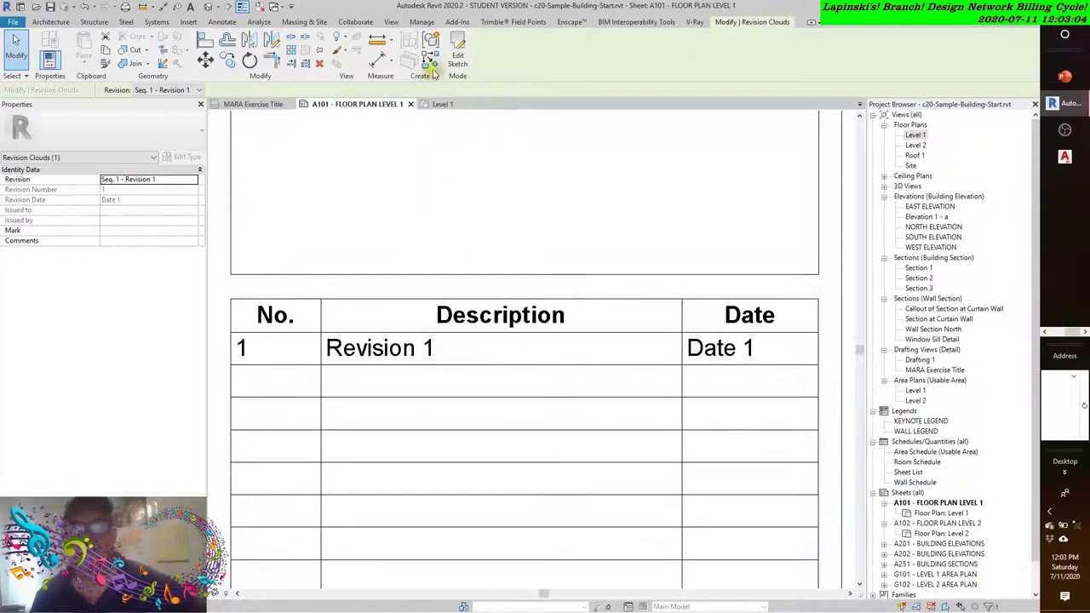
click(391, 23)
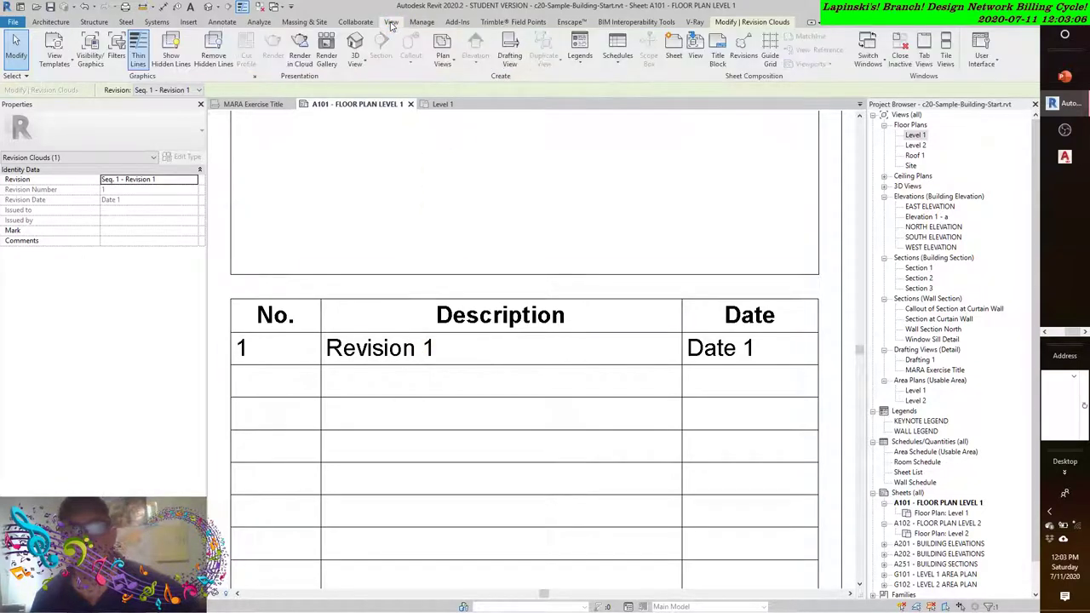
- Open Sheet Issues/Revisions from Manage > Additional Settings, showing Revision 1 with Numeric numbering
click(743, 47)
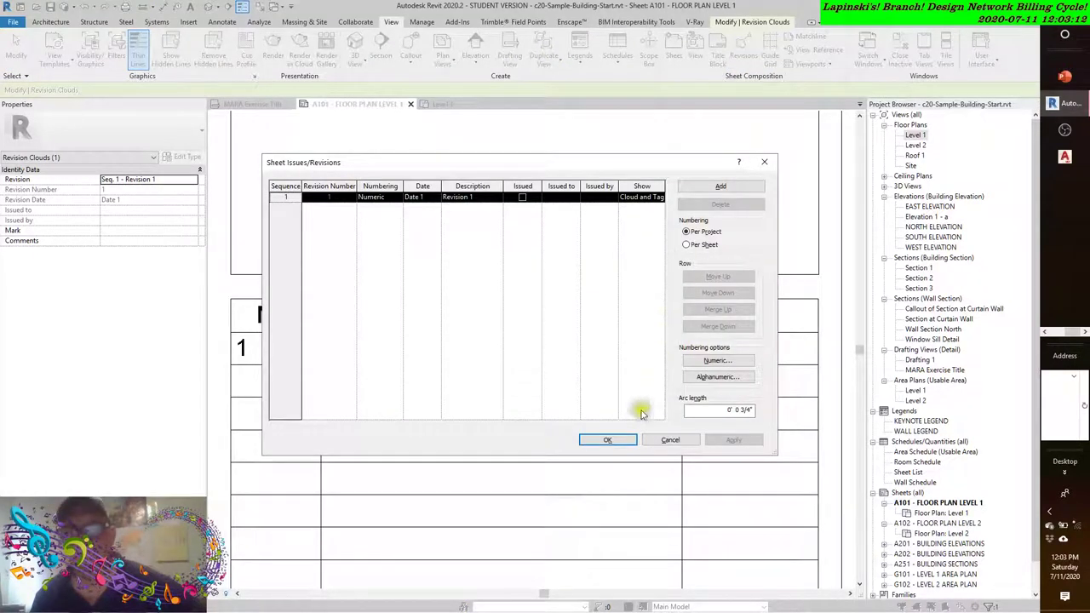
click(663, 439)
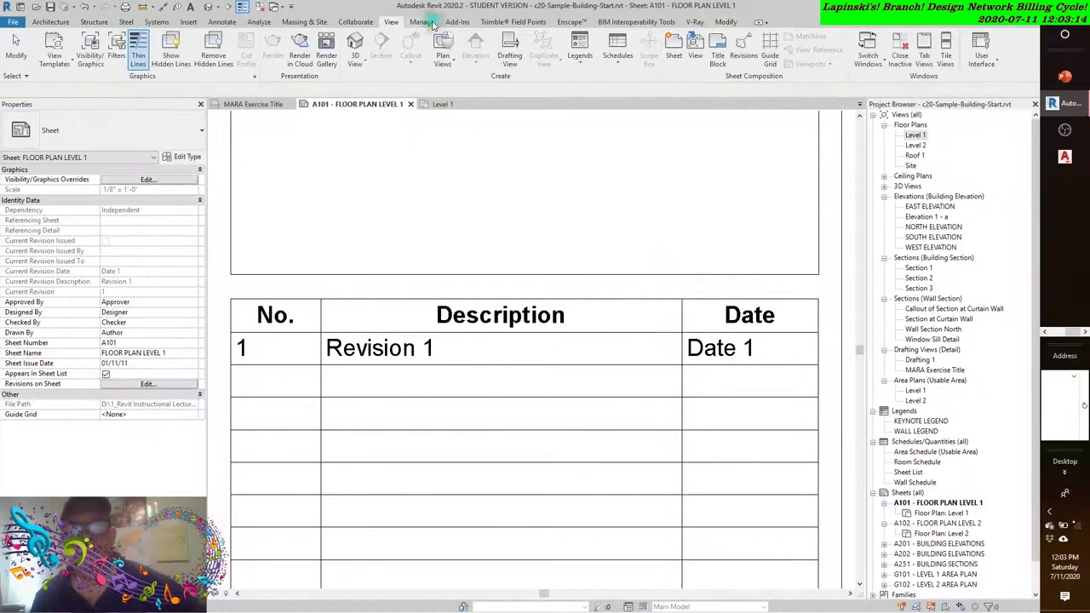
click(430, 22)
click(458, 64)
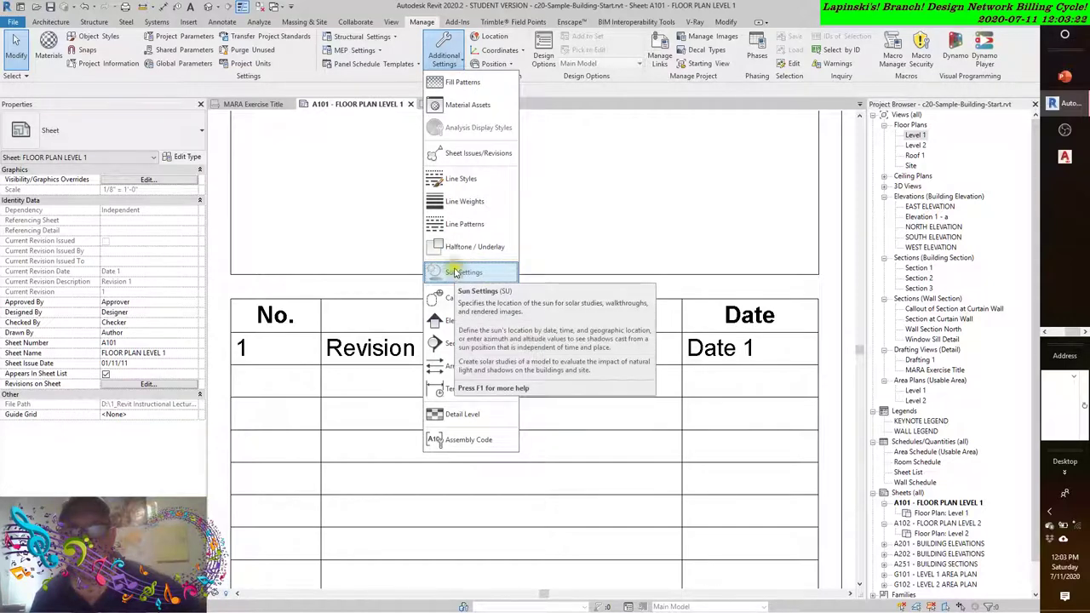
click(460, 153)
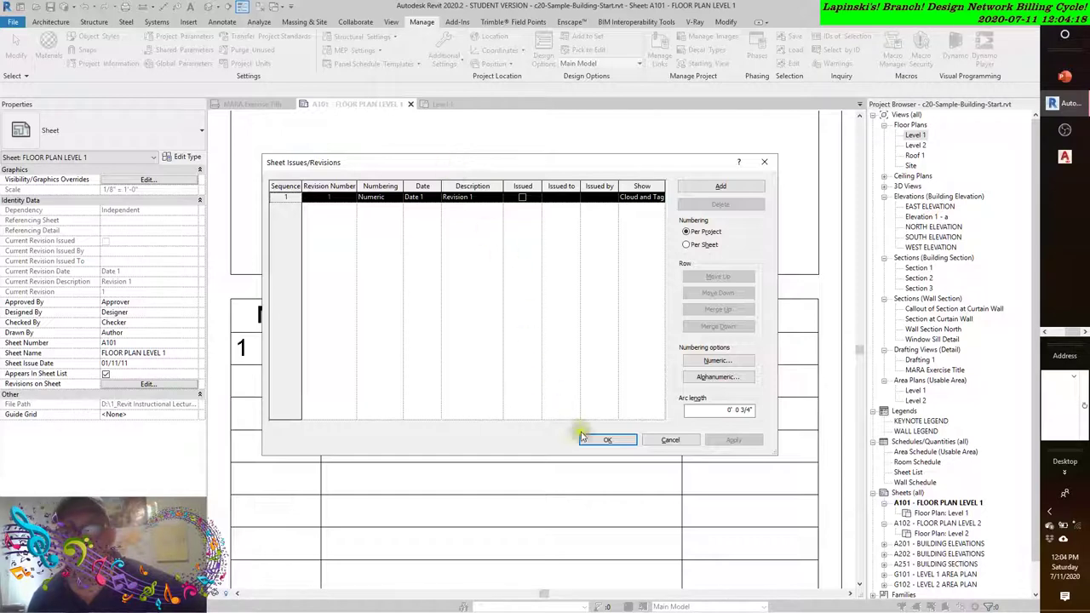
- Cancel the Sheet Issues/Revisions dialog unchanged and expand the Additional Settings dropdown
click(661, 441)
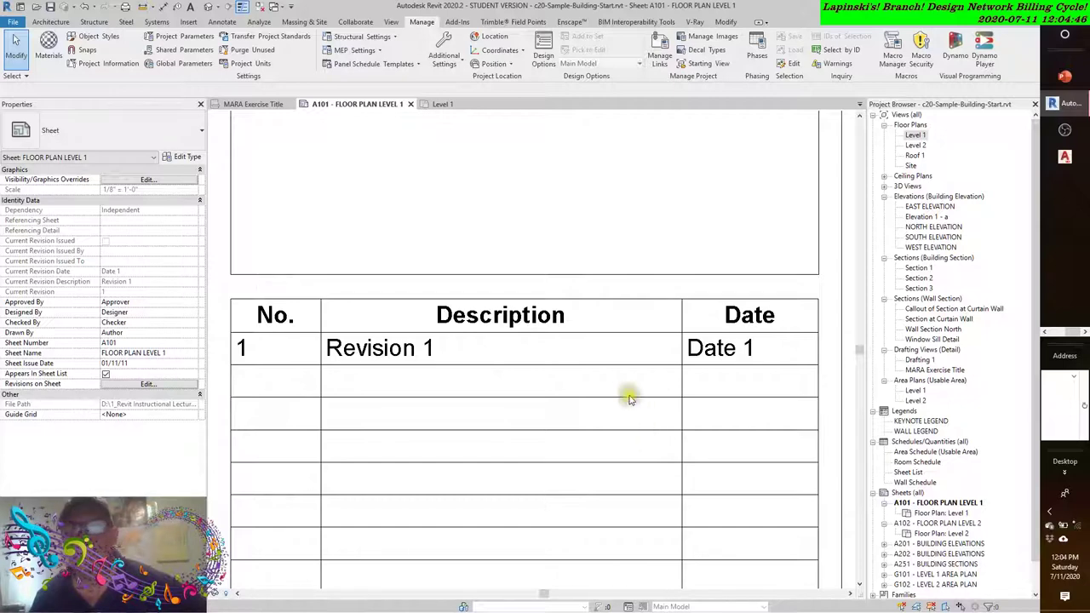
click(455, 61)
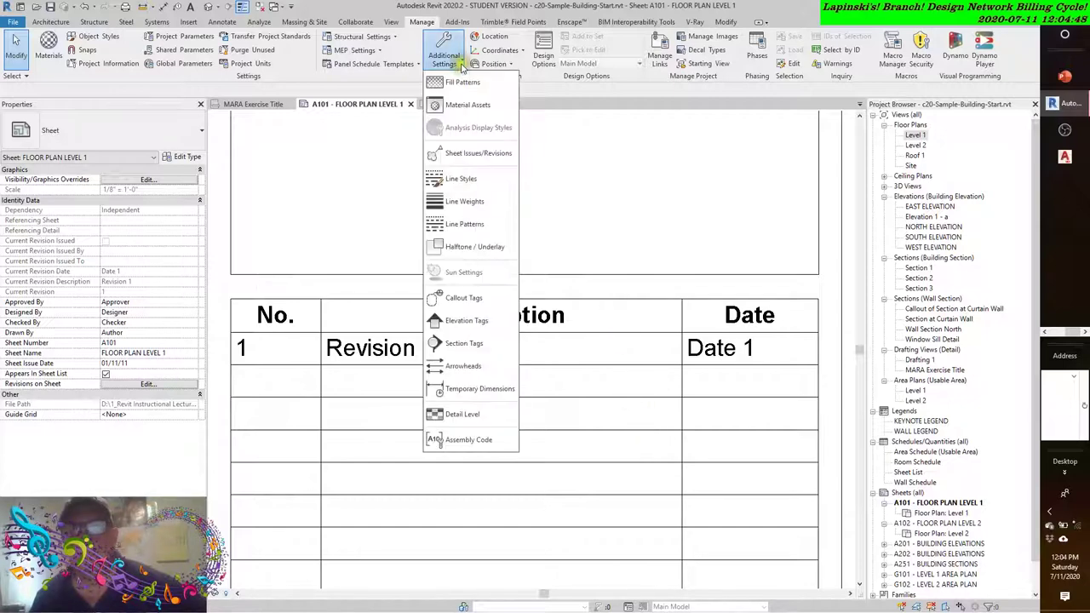
- Reopen Sheet Issues/Revisions to review Revision 1's Numeric, per-project numbering
click(448, 154)
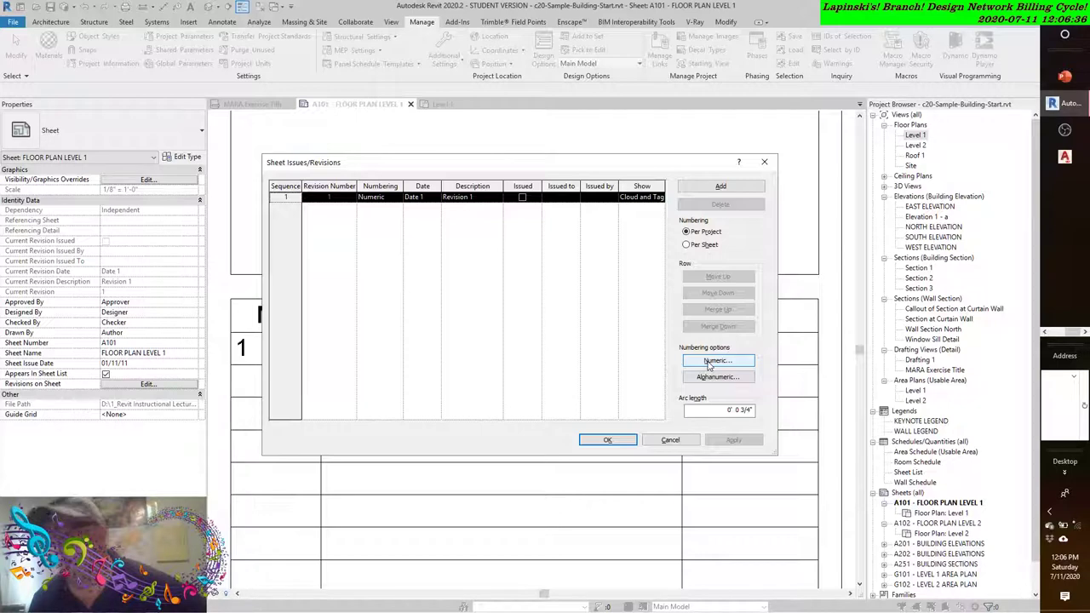
- Inspect the Alphanumeric A–Z and Numeric numbering options, closing each without changes
click(715, 377)
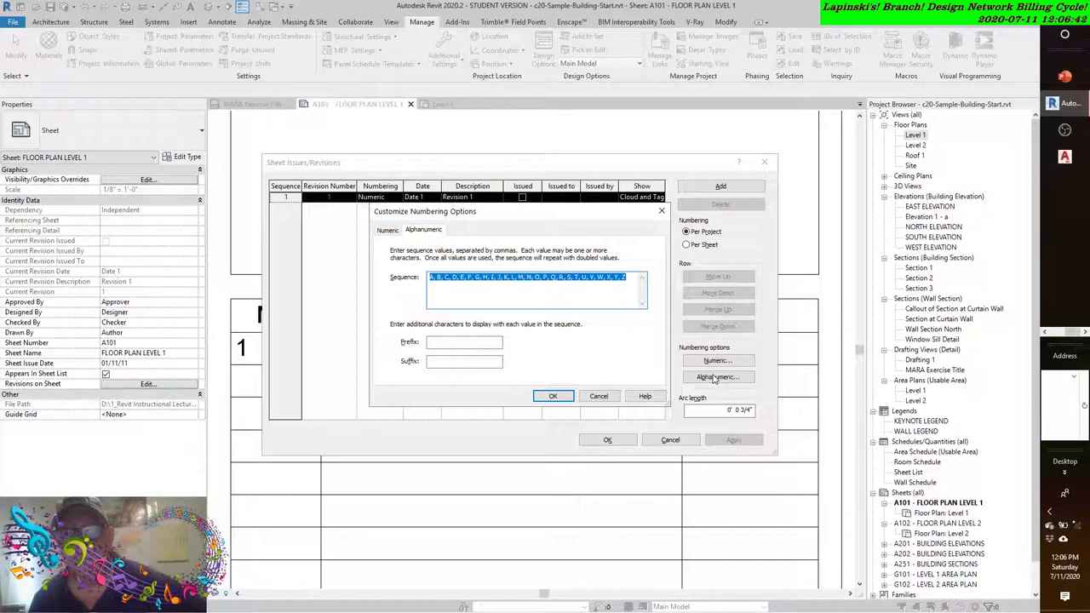
click(553, 397)
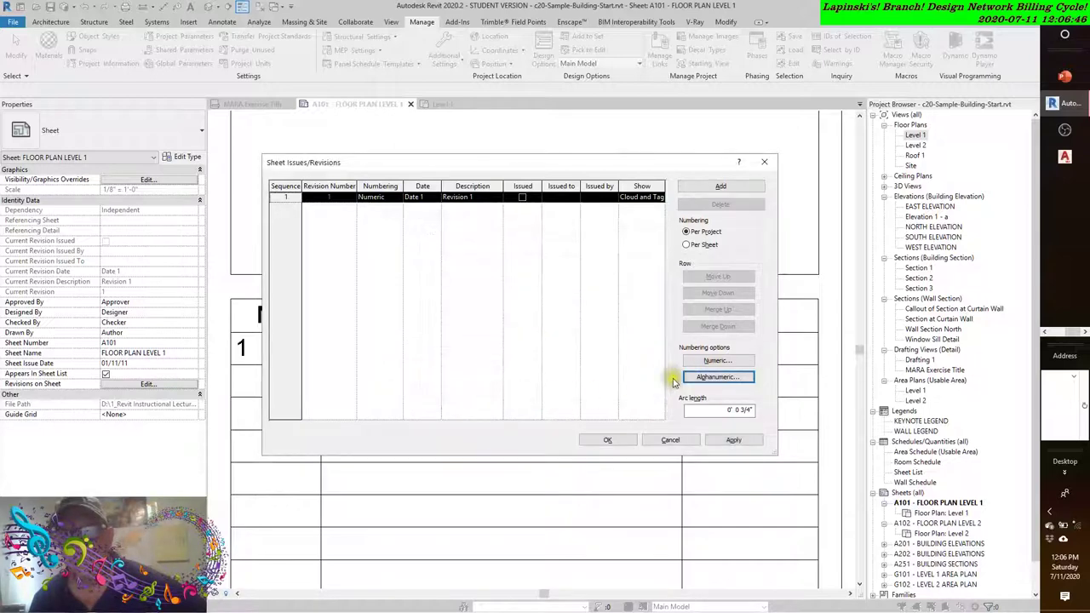
click(700, 363)
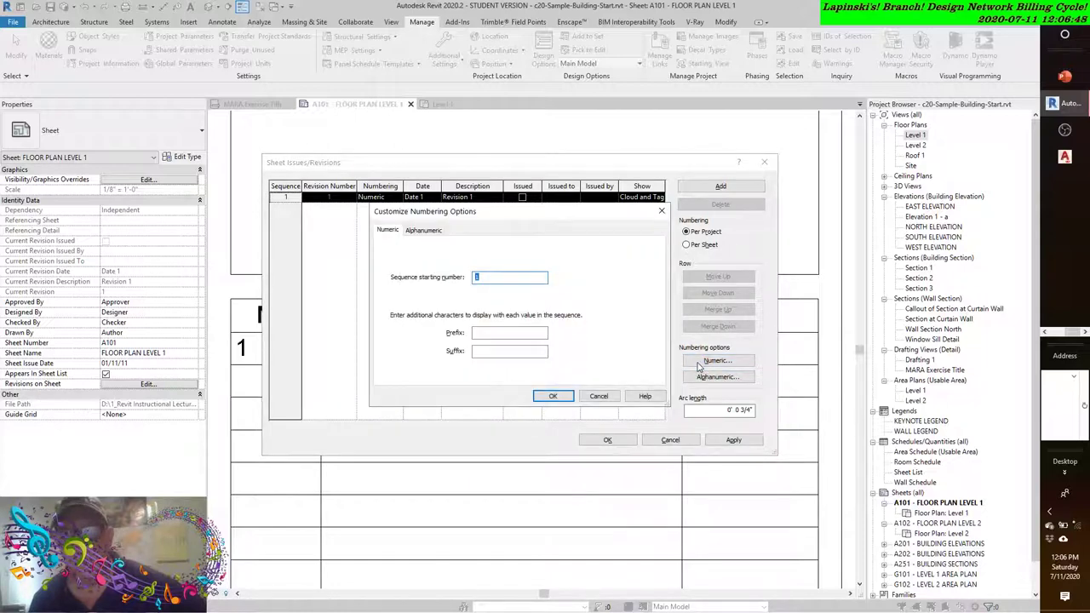
click(431, 230)
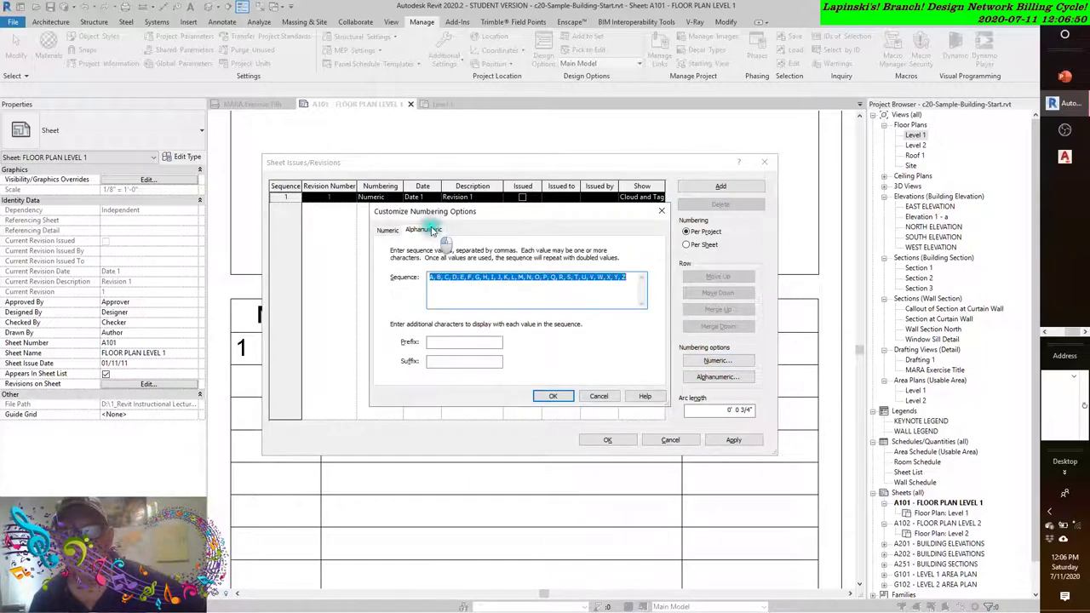
click(392, 231)
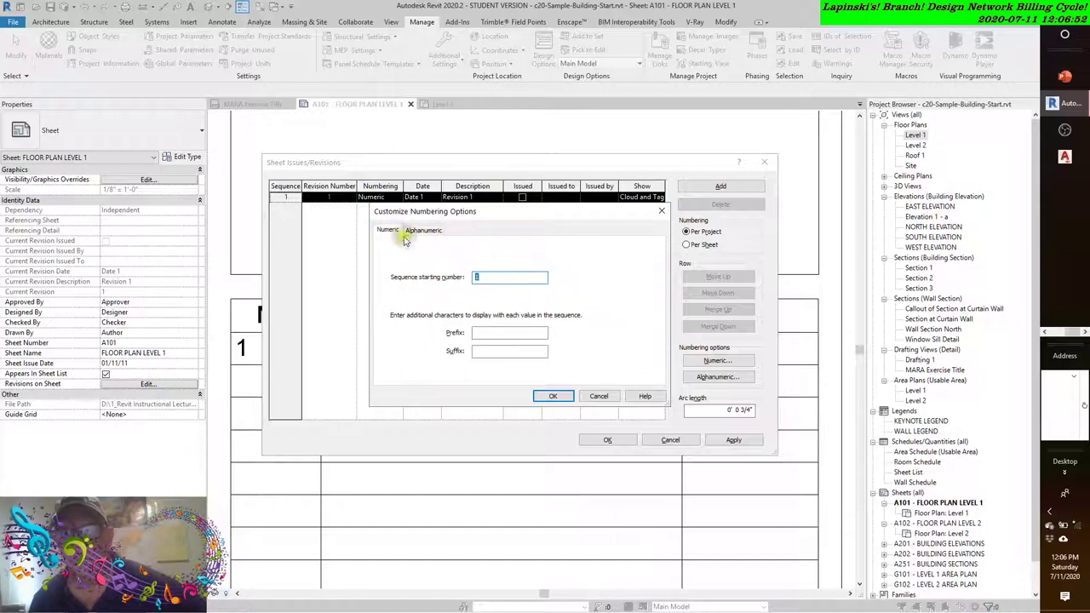
click(599, 396)
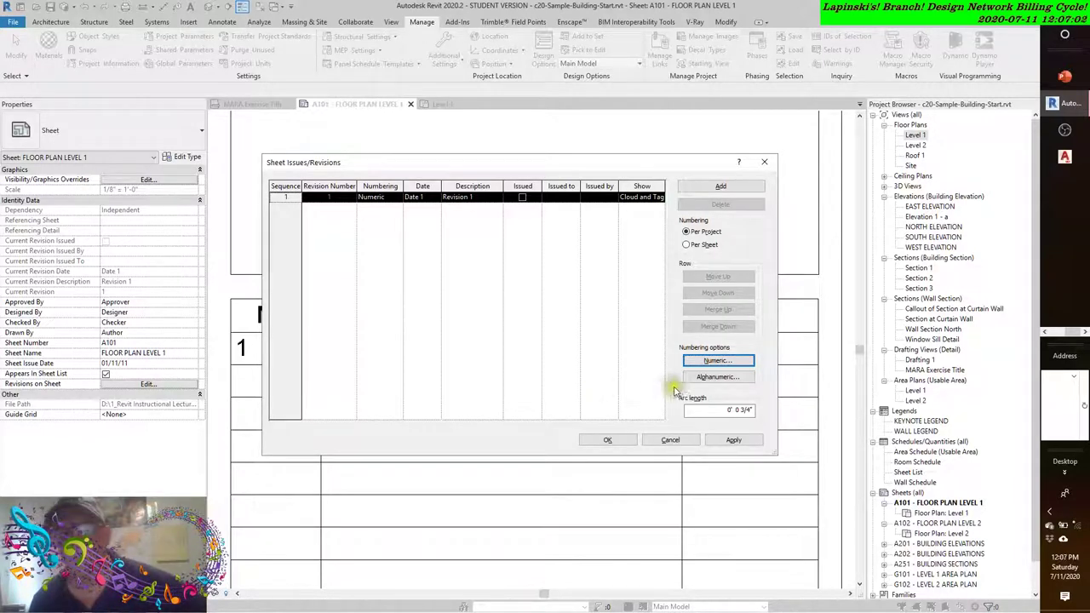
click(714, 377)
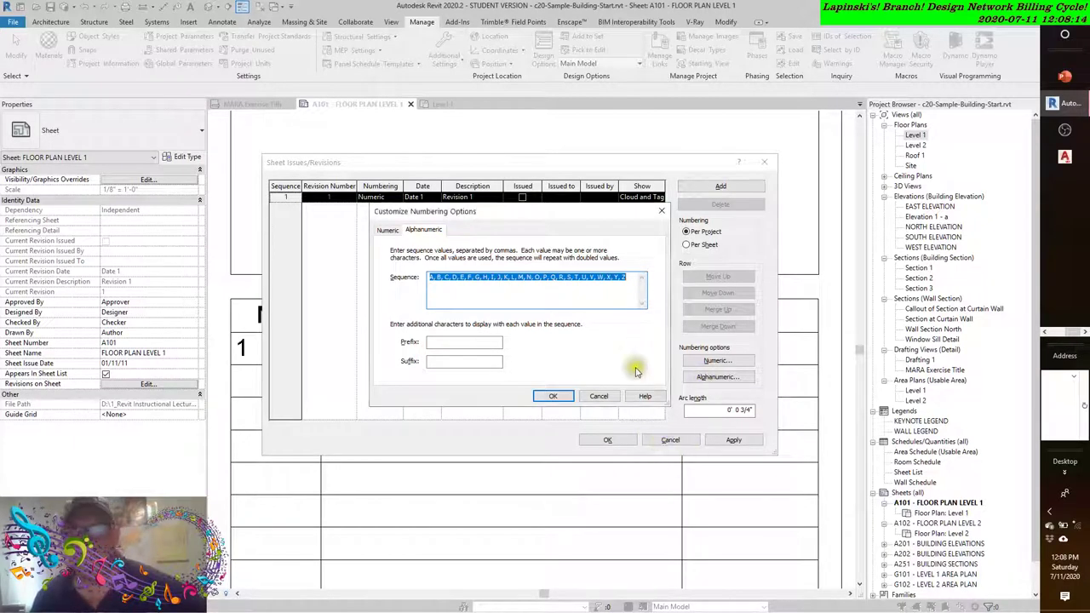
click(603, 396)
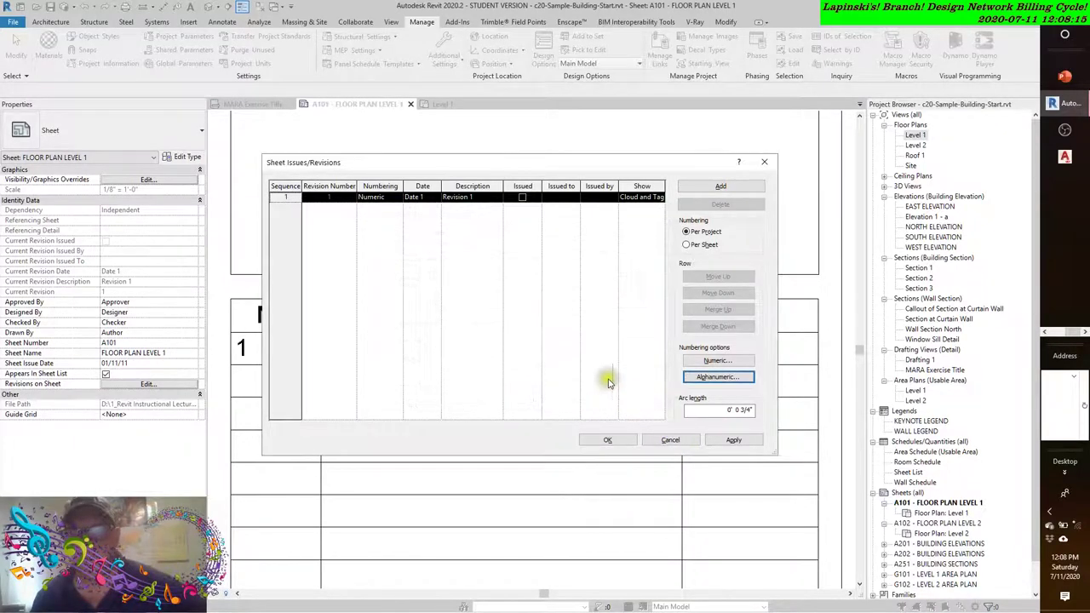
click(471, 198)
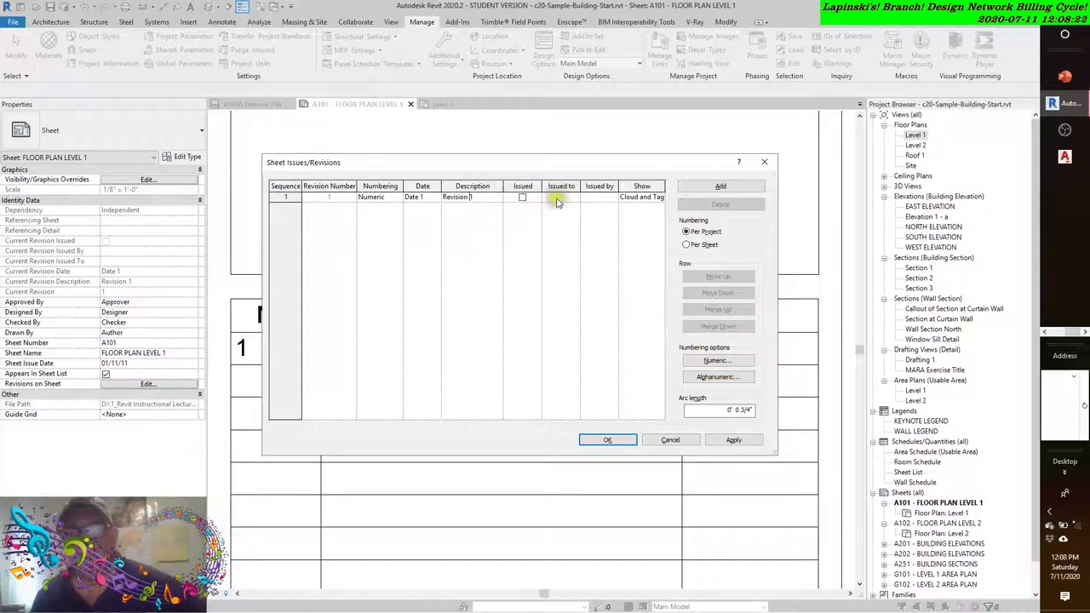
click(522, 197)
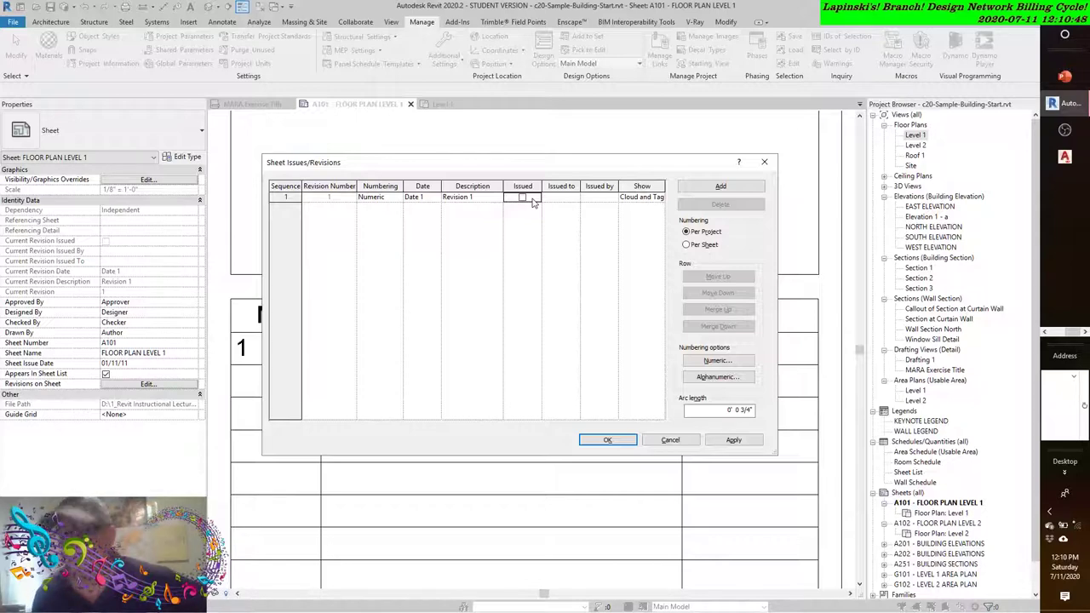
- Keep Revision 1 as Cloud and Tag, trial-add Revision 2, then cancel to discard it
click(654, 198)
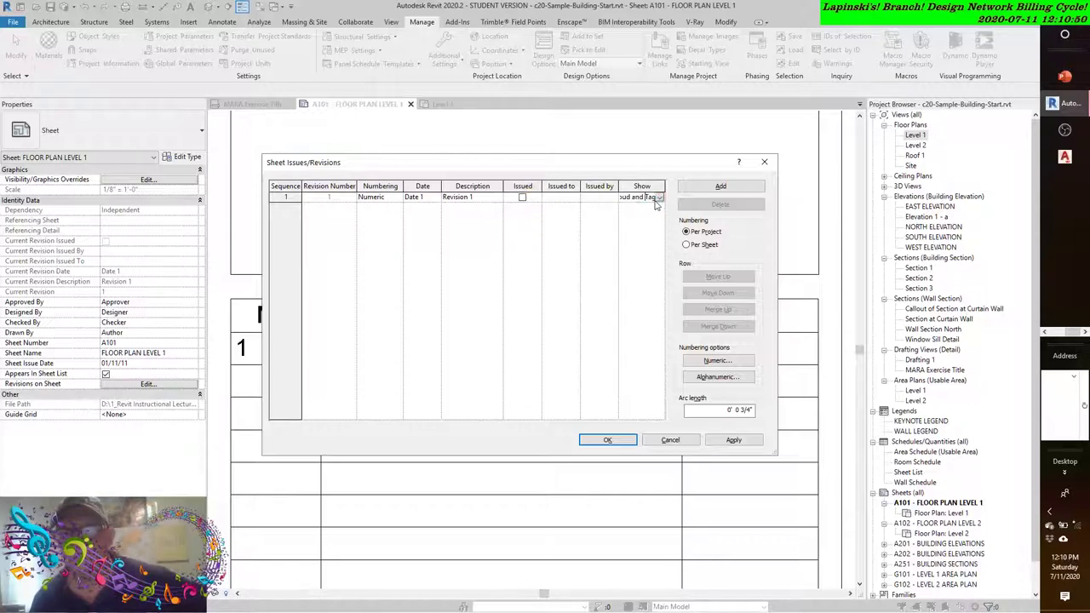
click(659, 197)
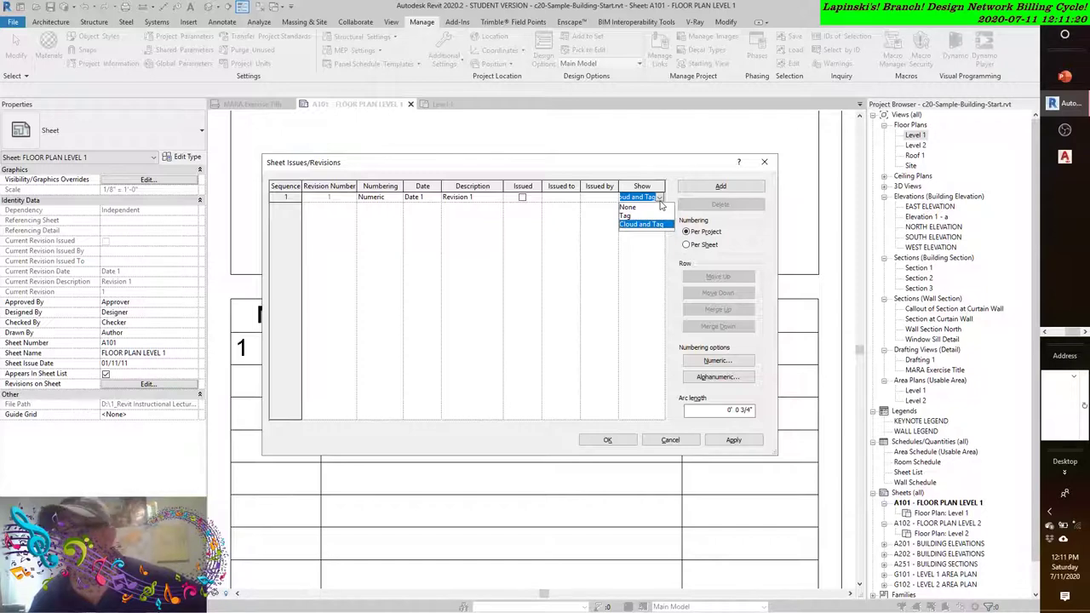
click(730, 188)
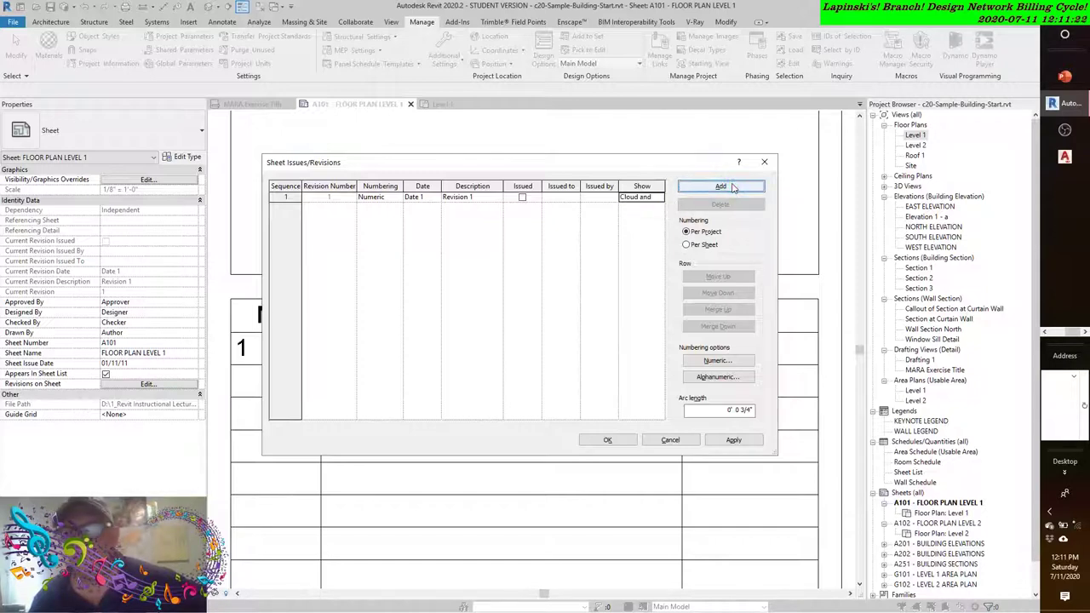
click(731, 187)
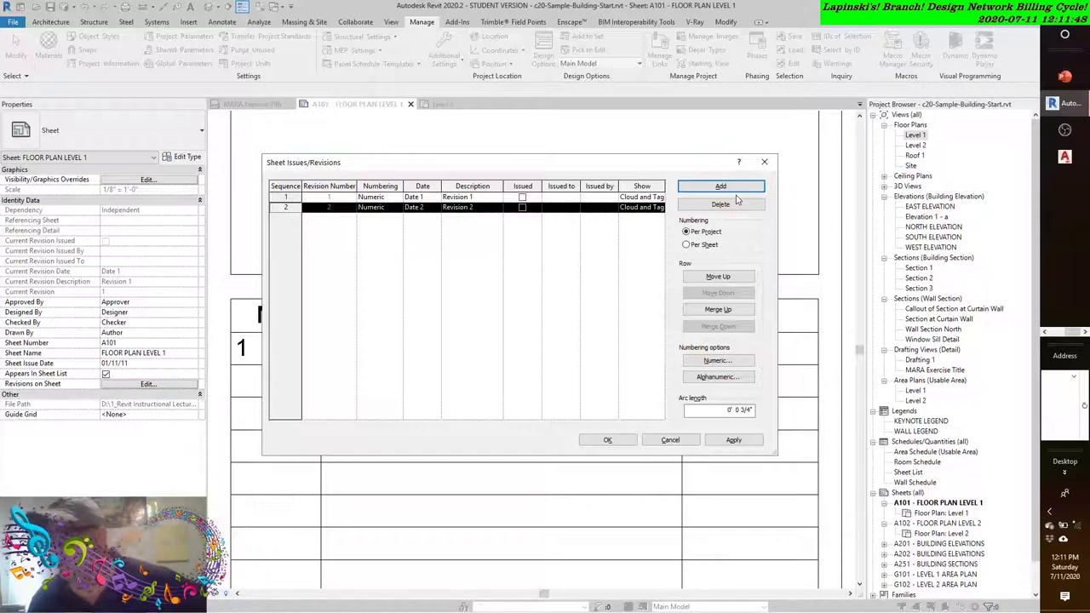
click(757, 189)
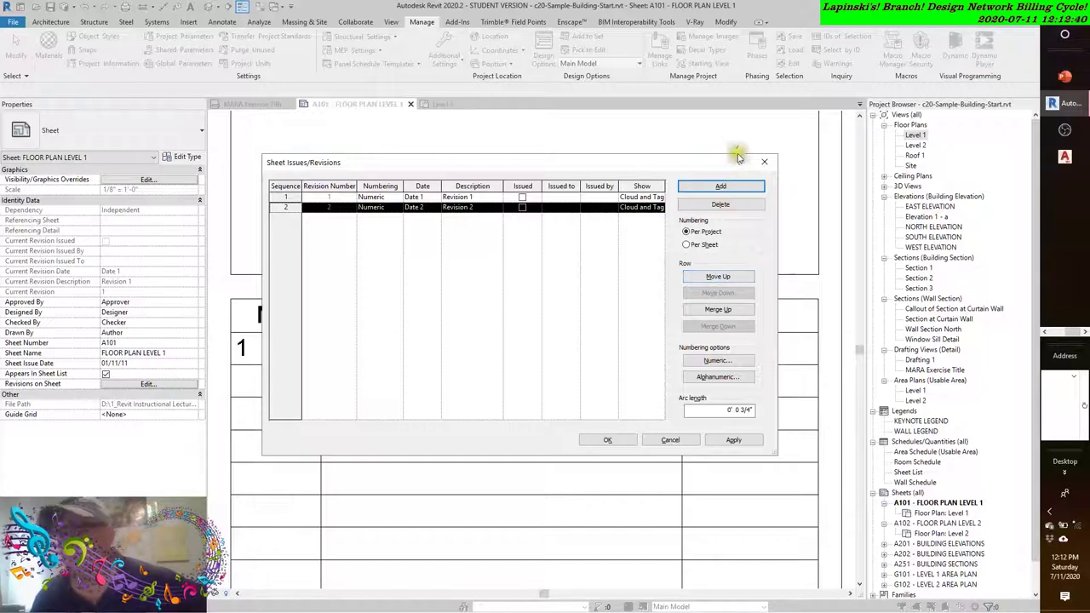
click(670, 440)
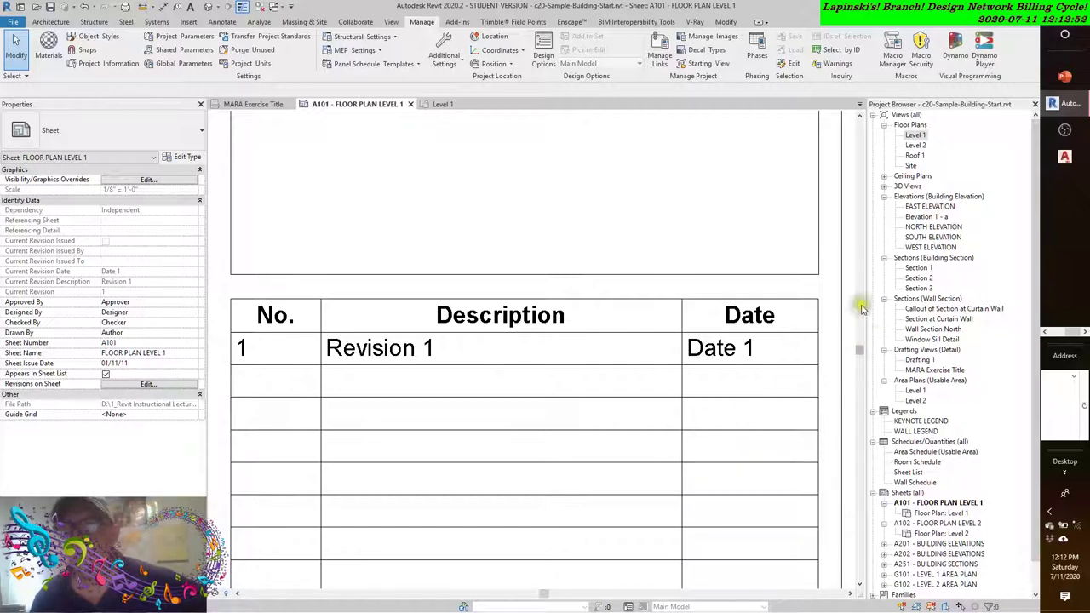
- Delete the logo's revision cloud on A101, then switch to Level 1 and close MARA Exercise Title
click(439, 104)
click(365, 106)
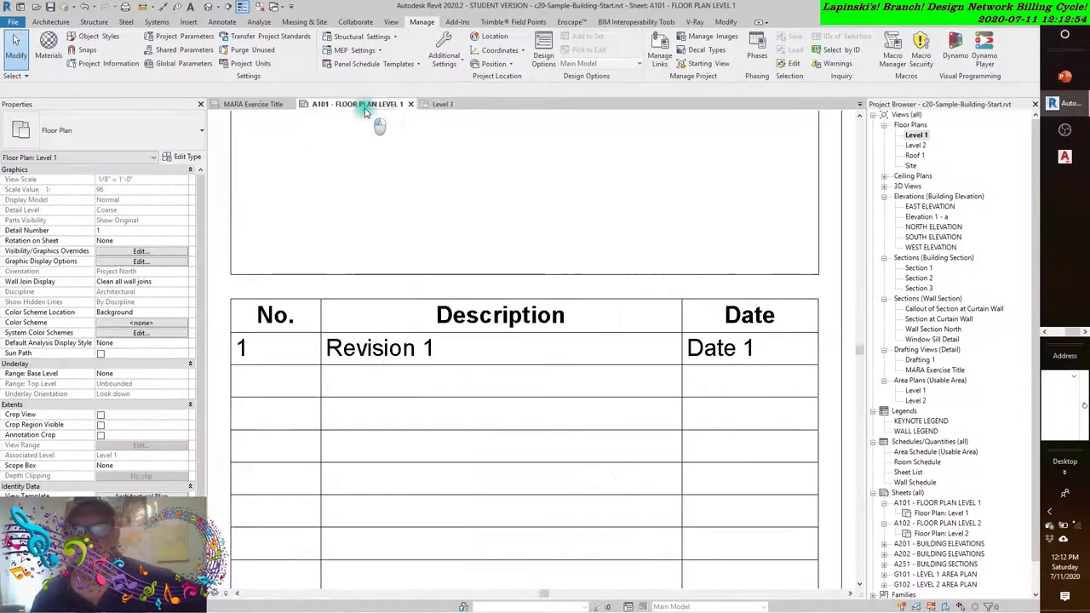
scroll(424, 178, down, 5)
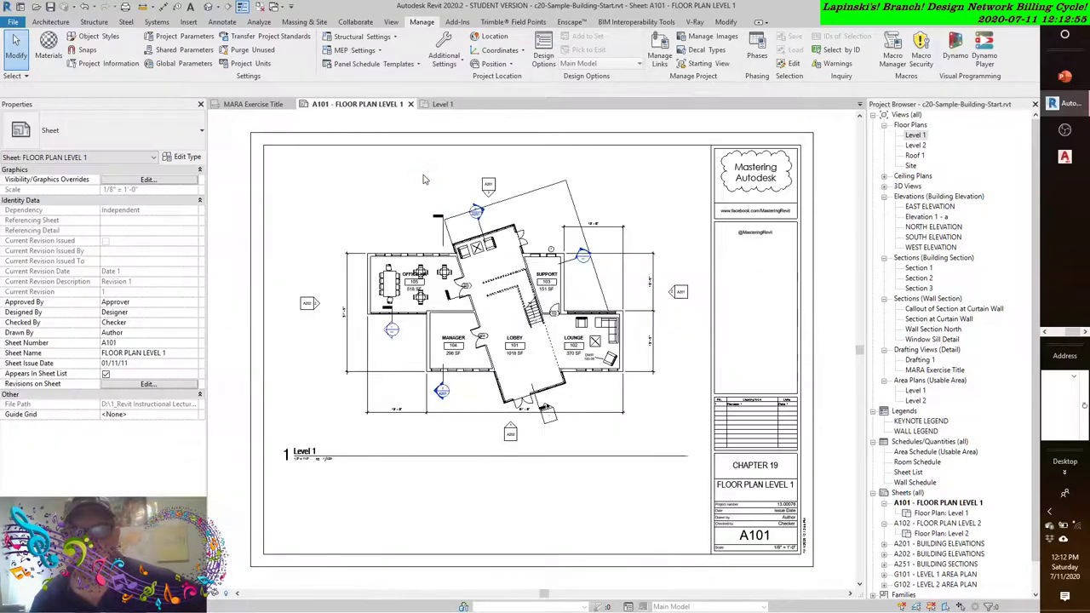
click(782, 191)
key(Delete)
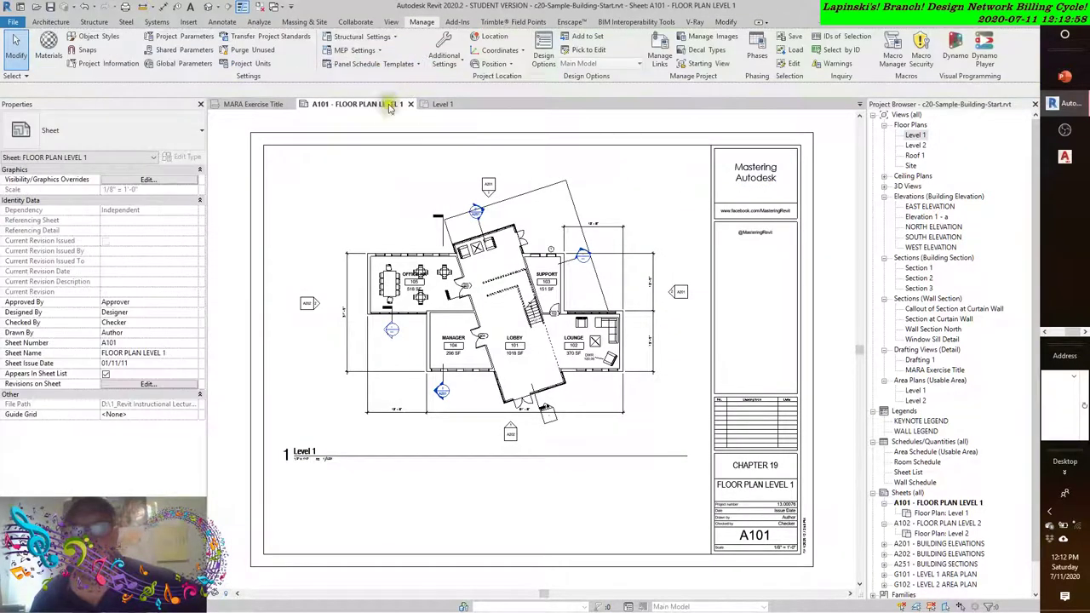
click(439, 105)
click(290, 104)
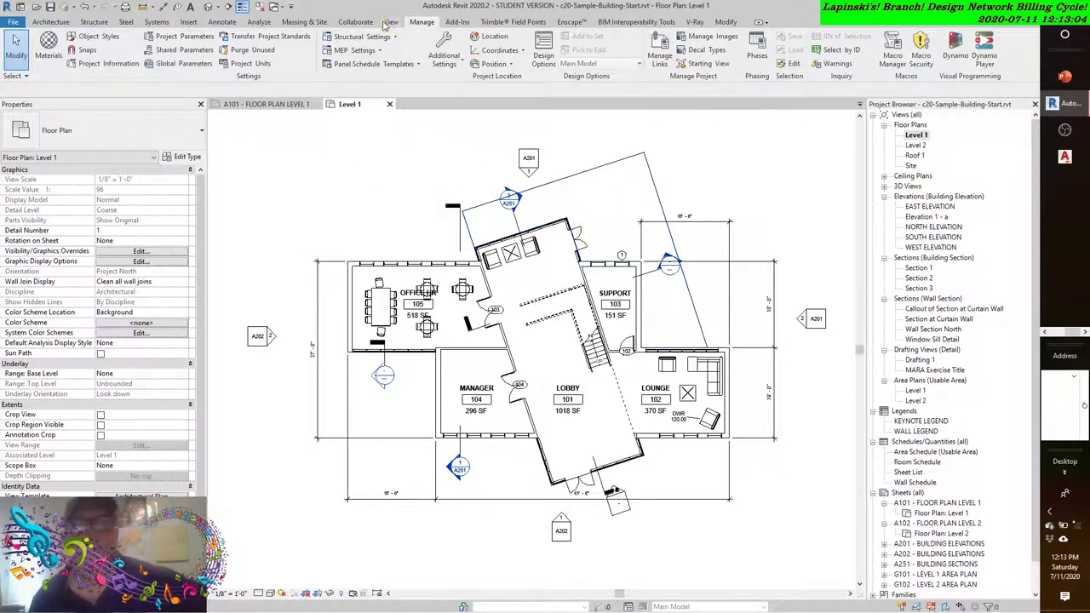
- Bring up the Annotate ribbon tools on the Level 1 floor plan
click(228, 23)
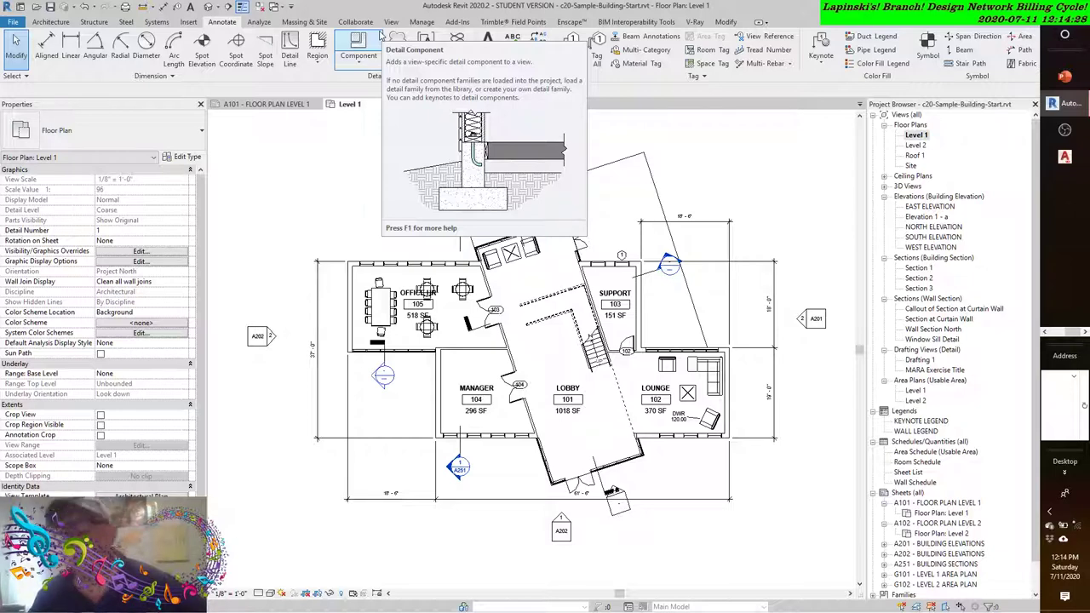
click(422, 21)
click(442, 68)
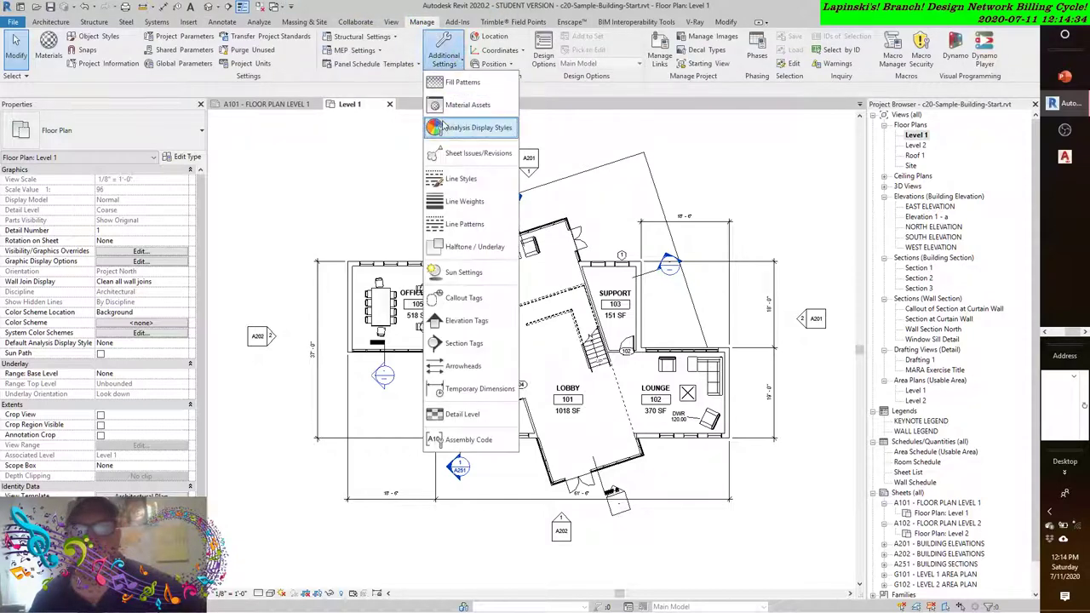
click(451, 157)
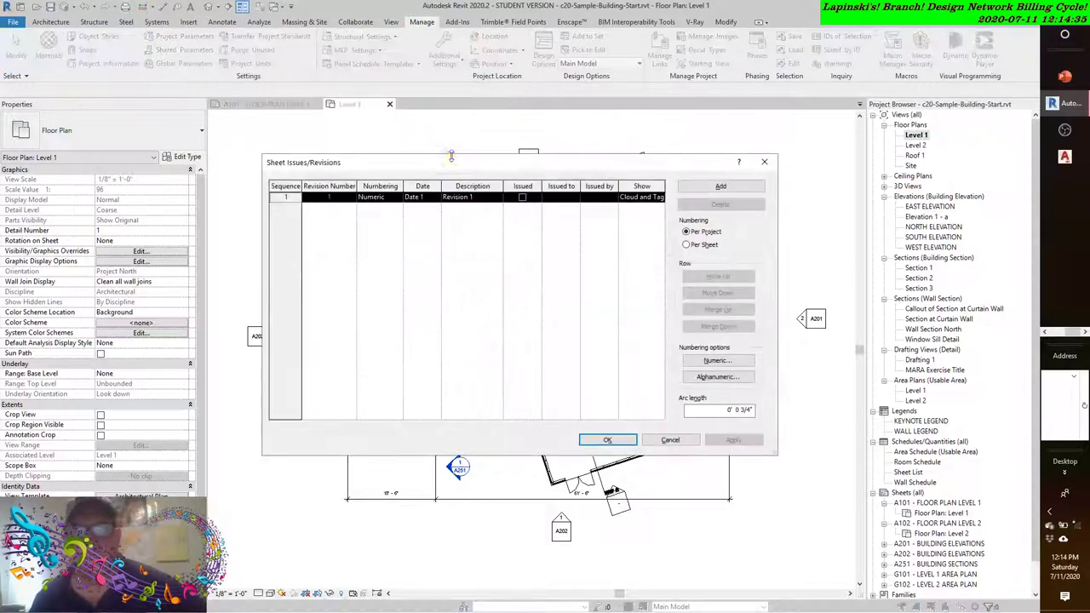
click(669, 440)
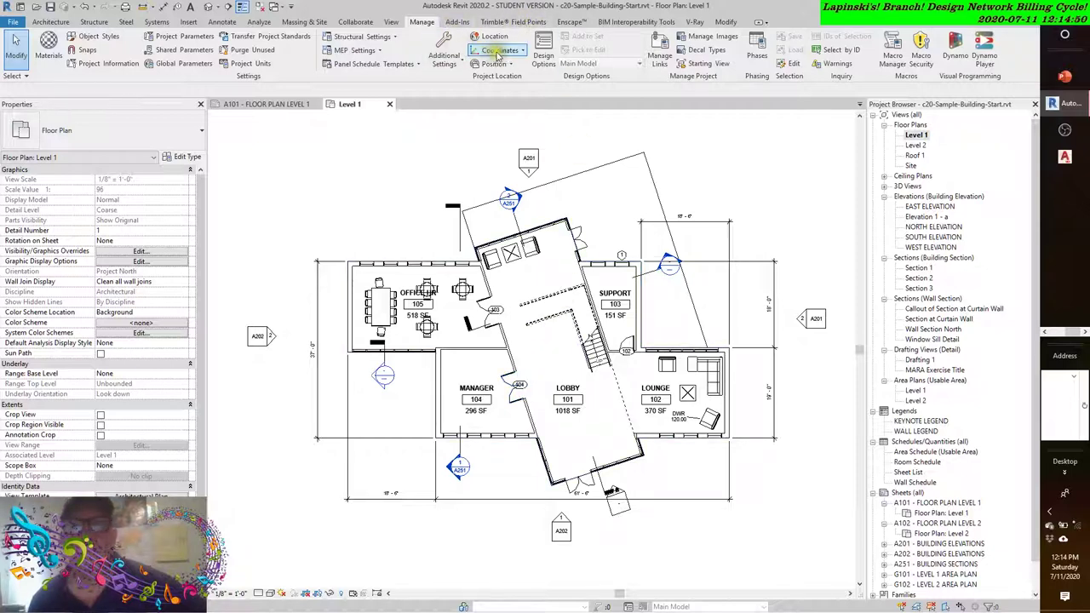
- Change the revision cloud arc length from 0' 0 3/4" to .25 in Sheet Issues/Revisions
click(460, 63)
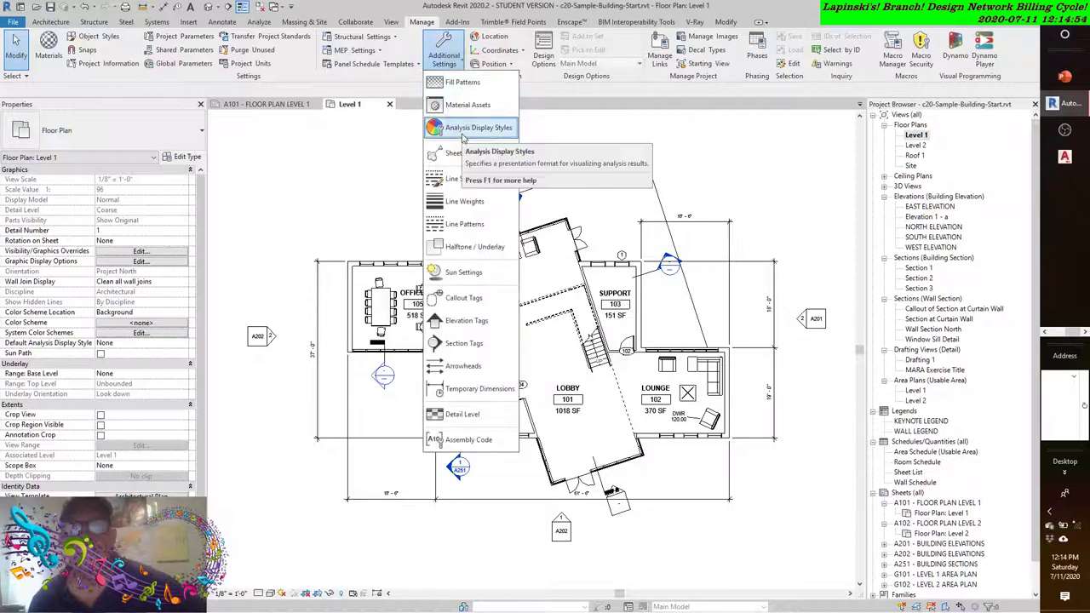
click(461, 159)
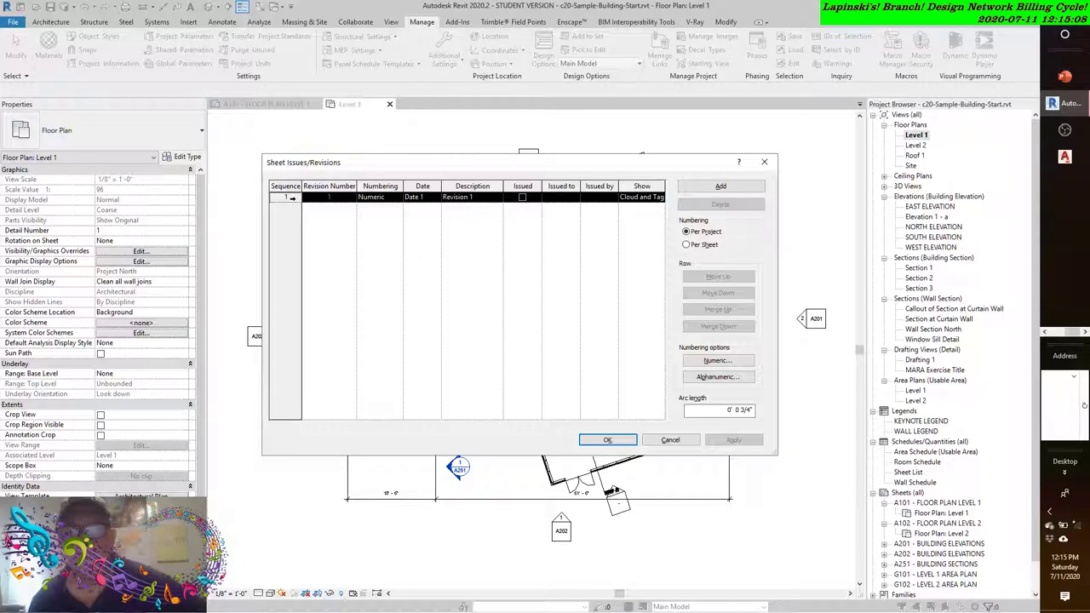
drag(726, 411, 753, 411)
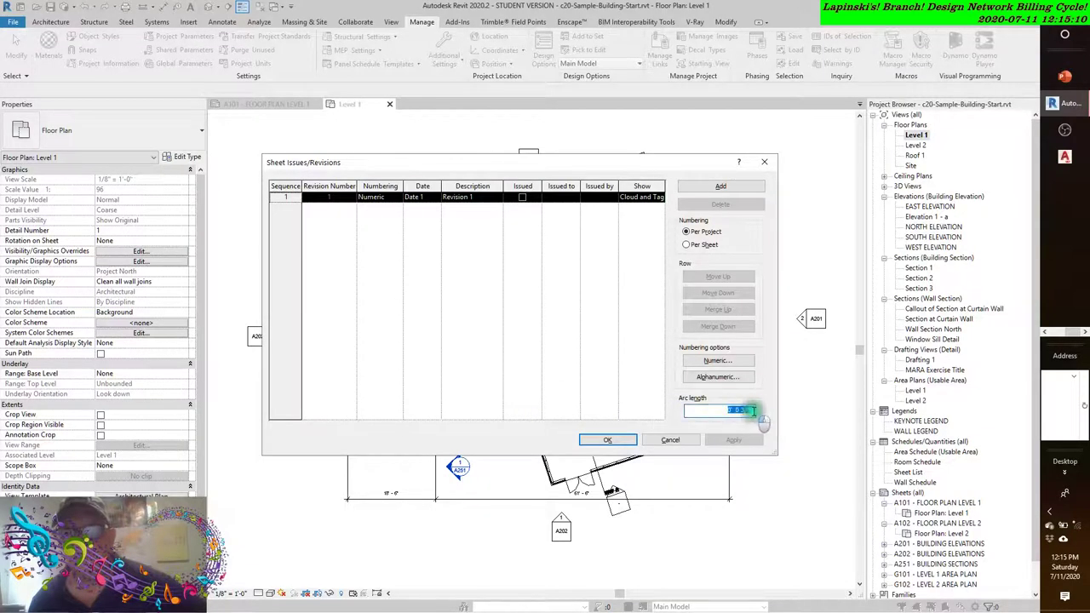
key(Delete)
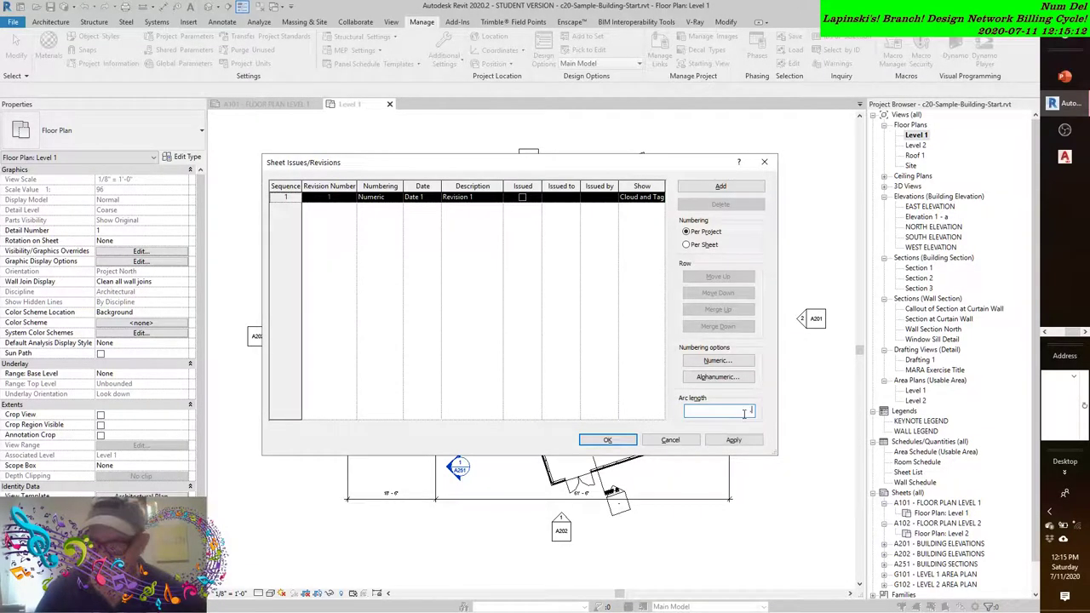
text(.25)
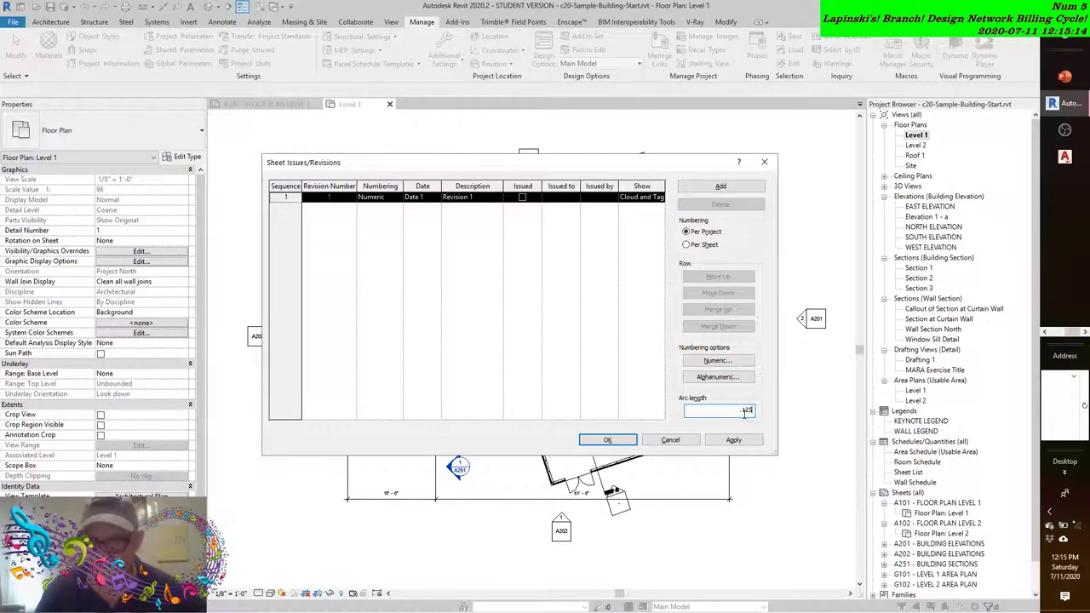
key(Return)
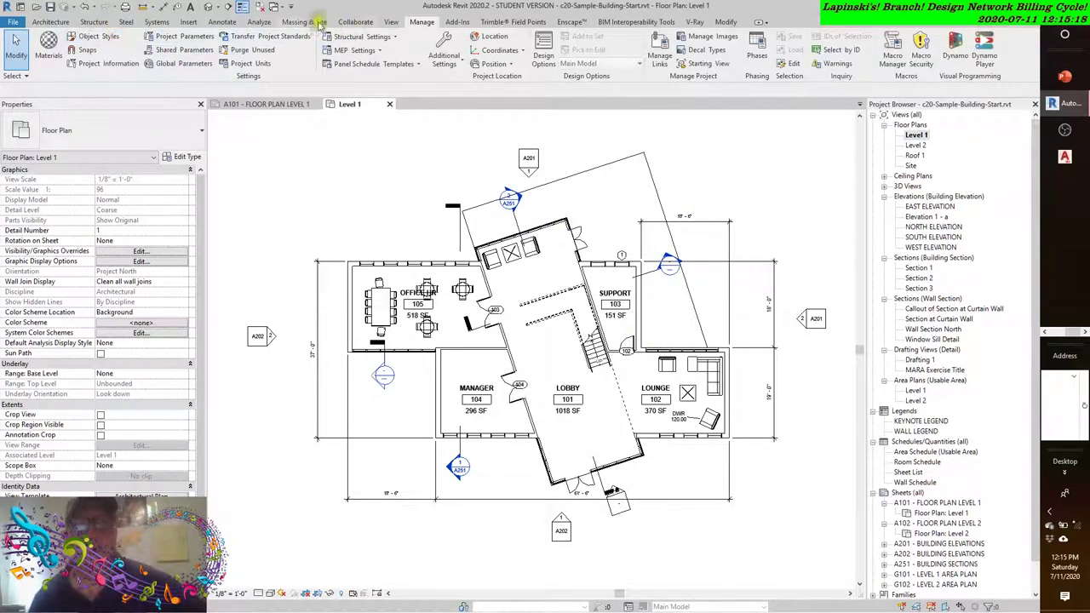
- Start a line-sketched revision cloud and centre the Office HR room in view
click(222, 21)
click(385, 50)
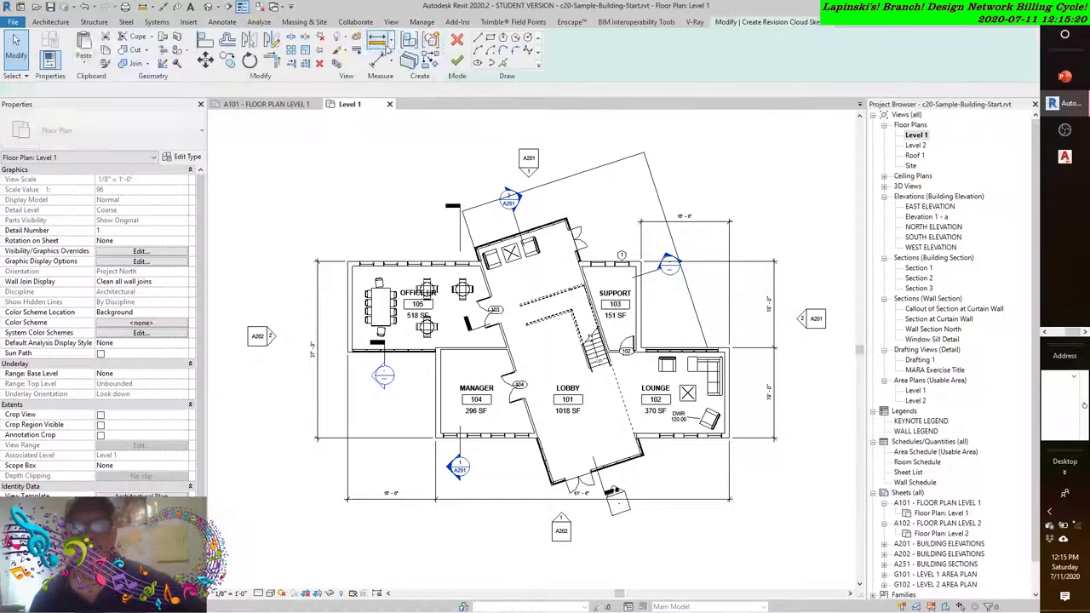
click(478, 38)
scroll(537, 252, up, 4)
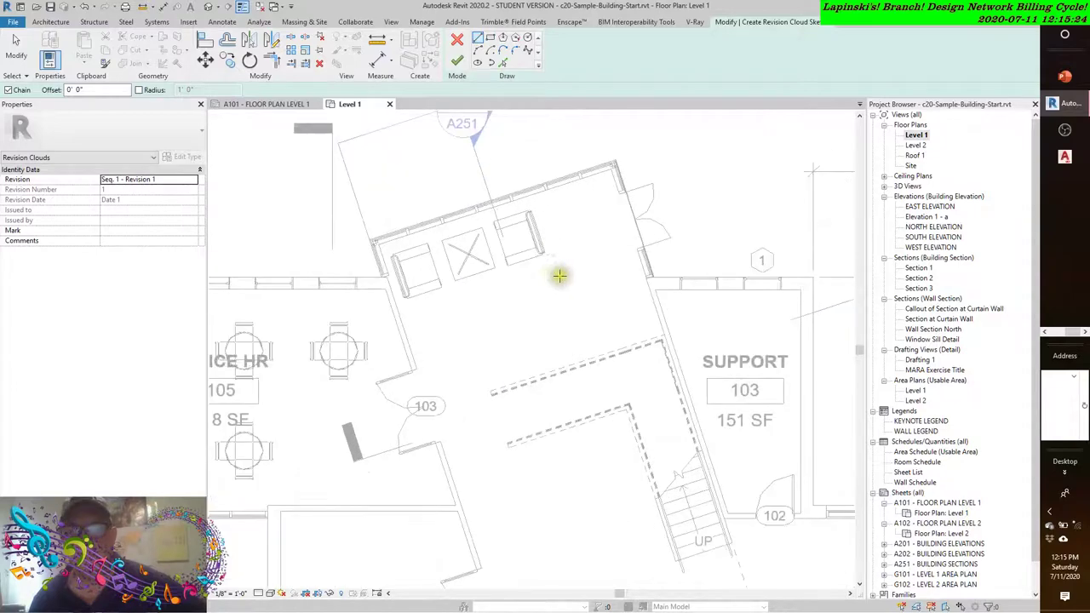
middle_drag(559, 275, 592, 271)
scroll(392, 239, up, 2)
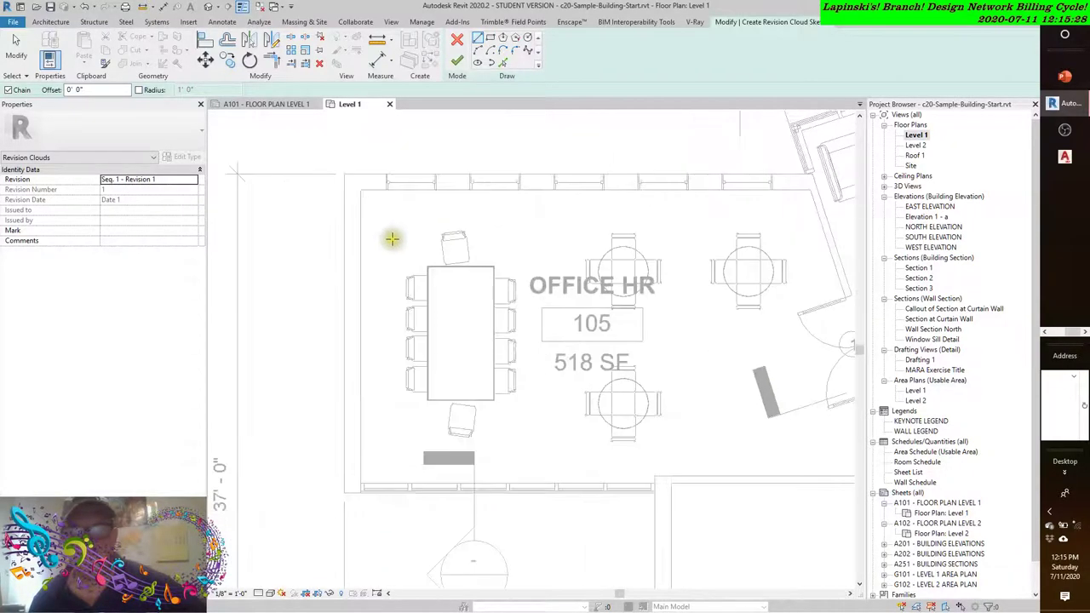
- Sketch the cloud's left side and bottom edge around the conference table and chairs
click(388, 223)
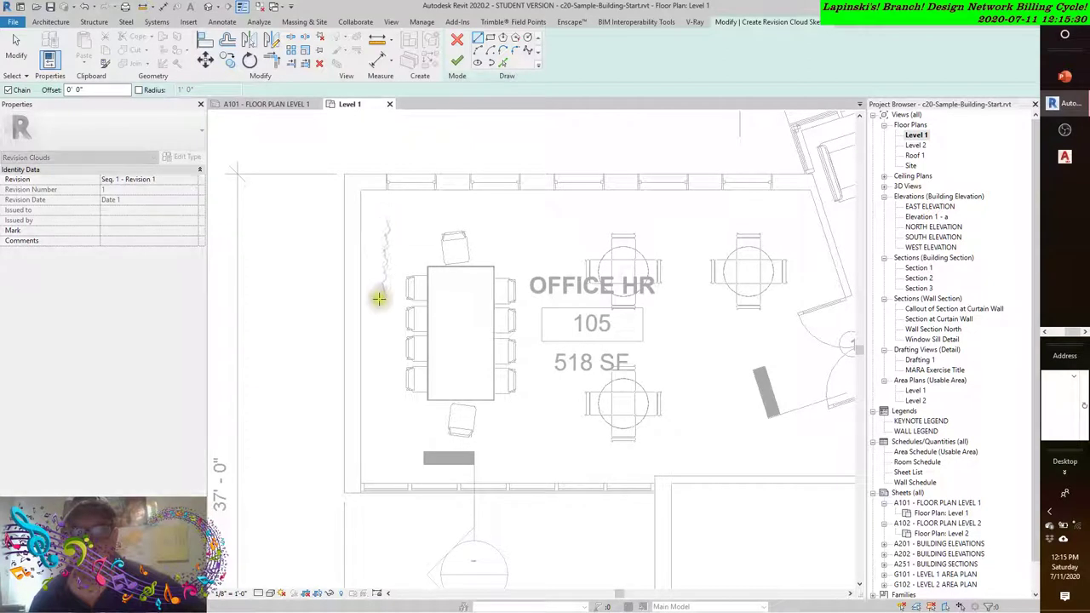
key(space)
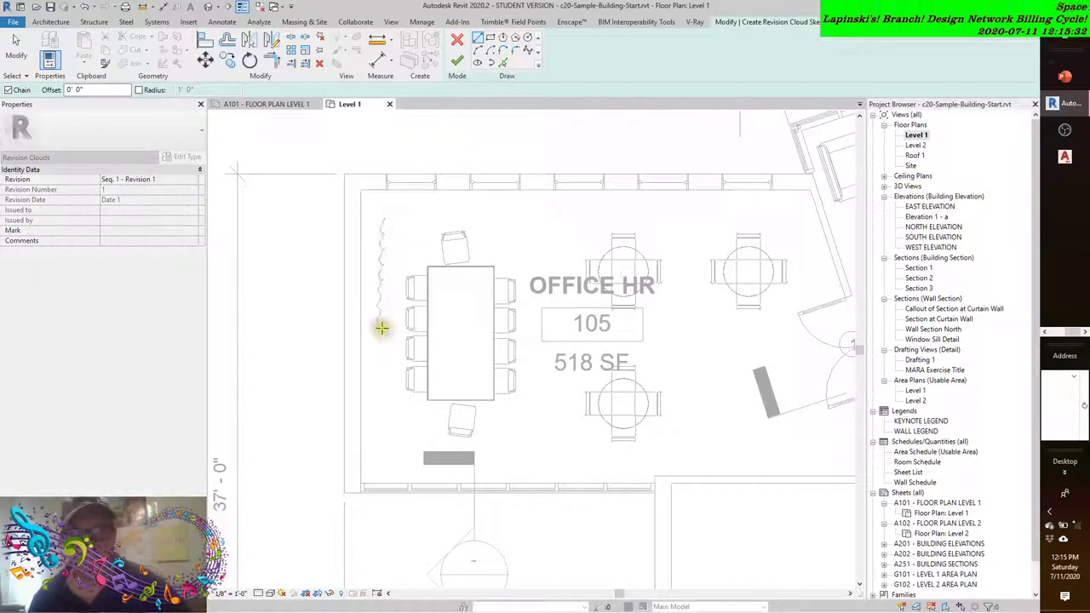
click(381, 425)
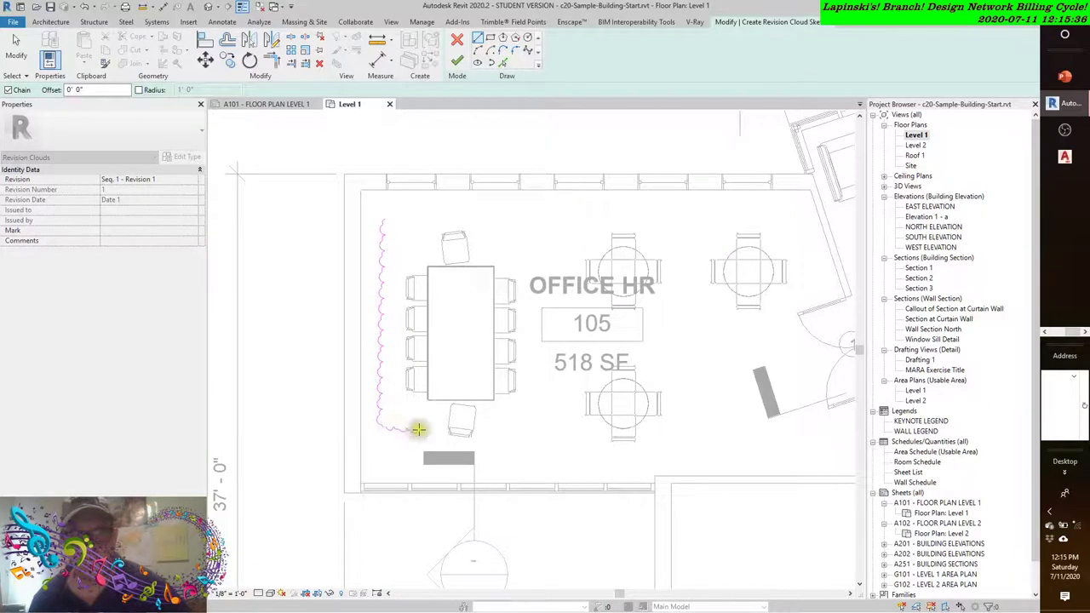
click(441, 426)
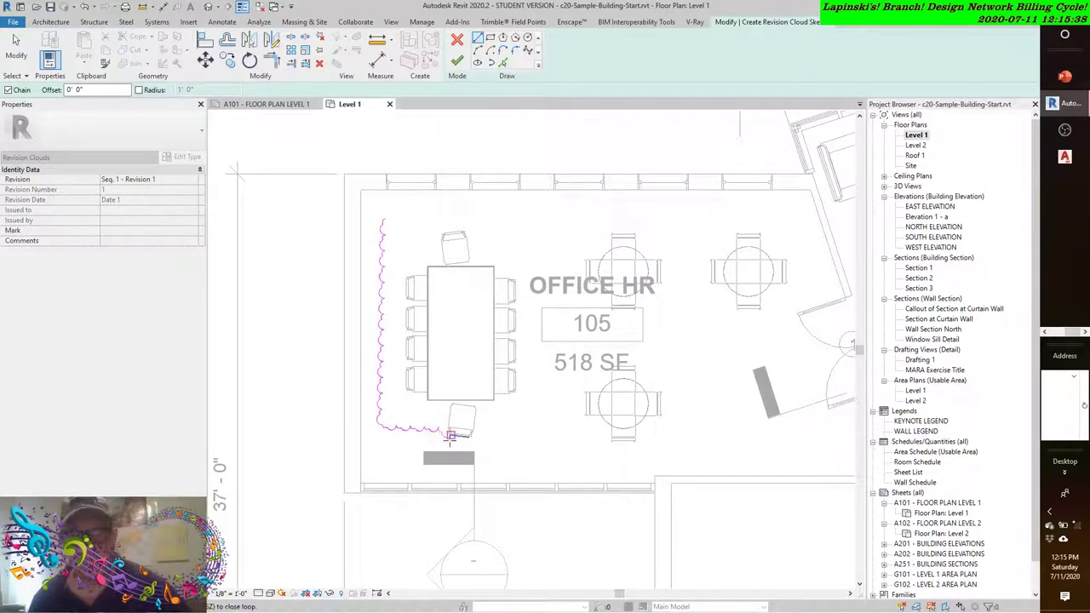
scroll(449, 436, up, 5)
click(445, 446)
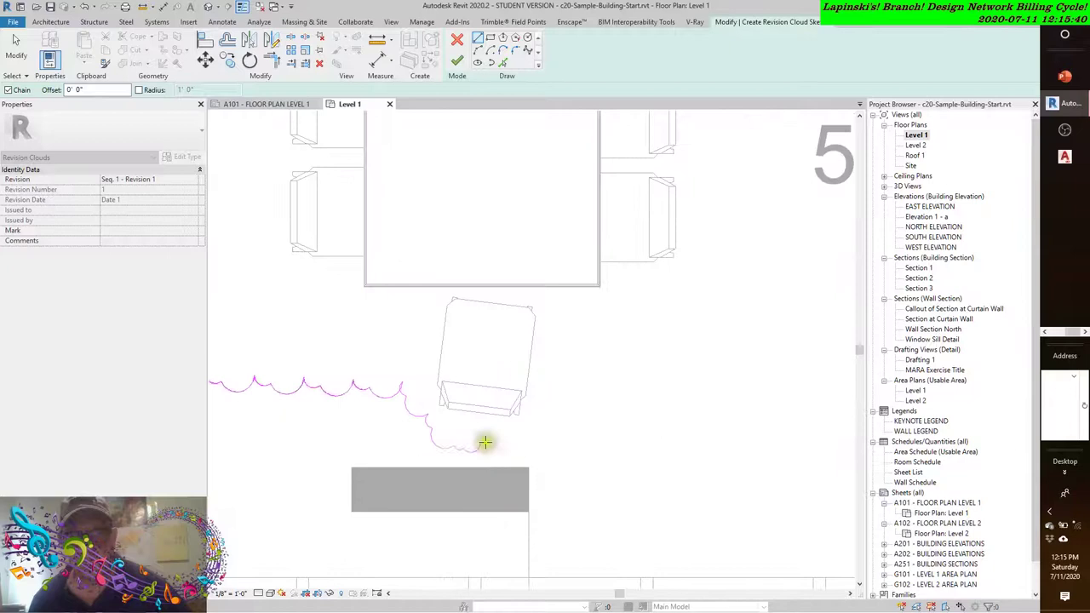
click(595, 438)
- Add the top-right corner, close the loop and finish the Office HR revision cloud
scroll(732, 257, down, 4)
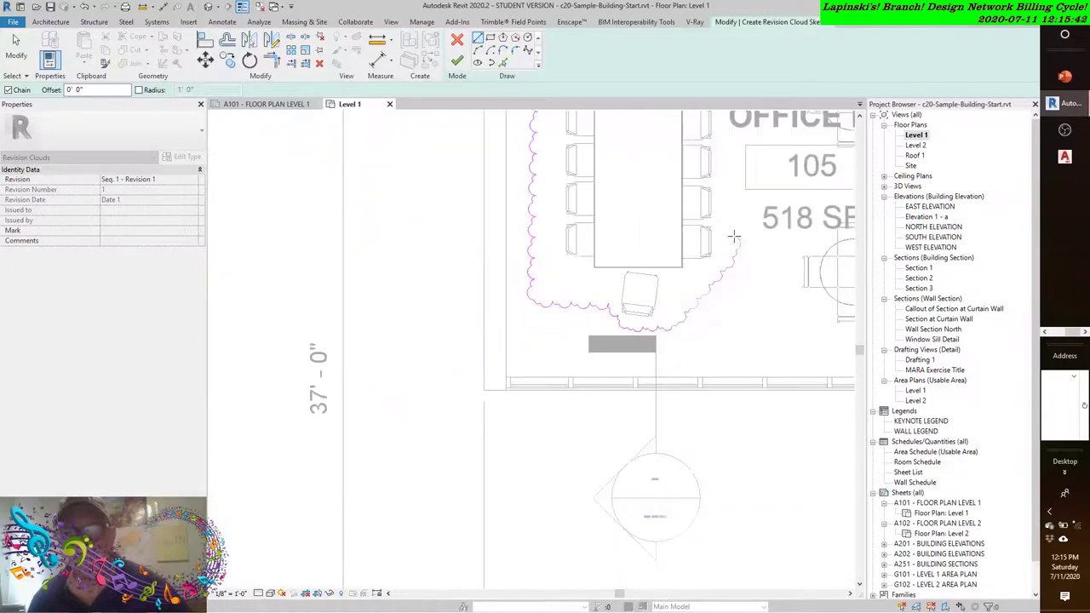
middle_drag(790, 401, 742, 402)
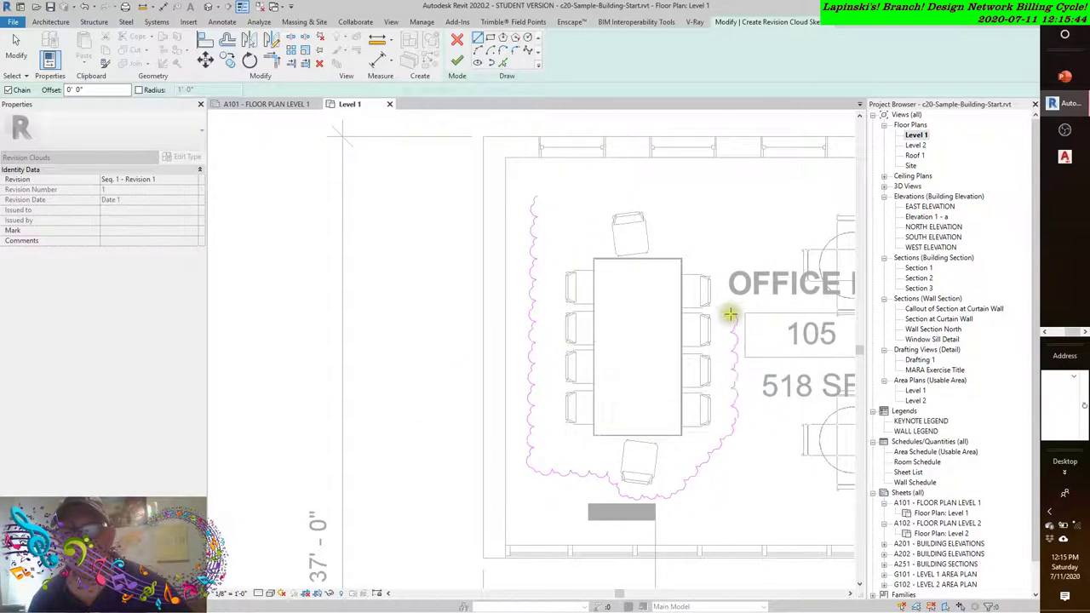
click(731, 183)
click(535, 193)
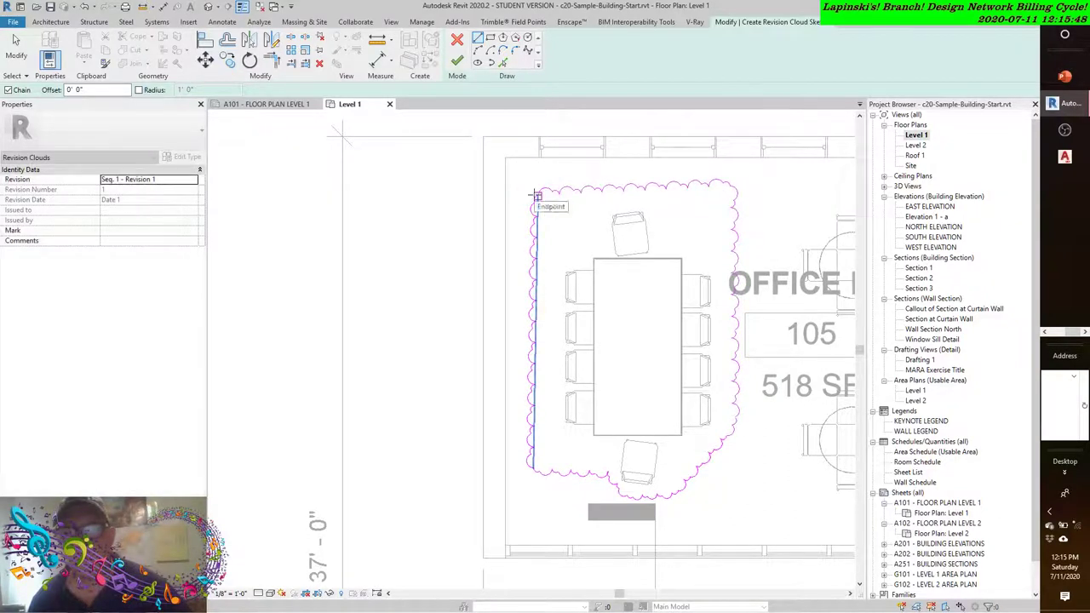
click(456, 61)
scroll(664, 252, down, 4)
scroll(660, 251, down, 3)
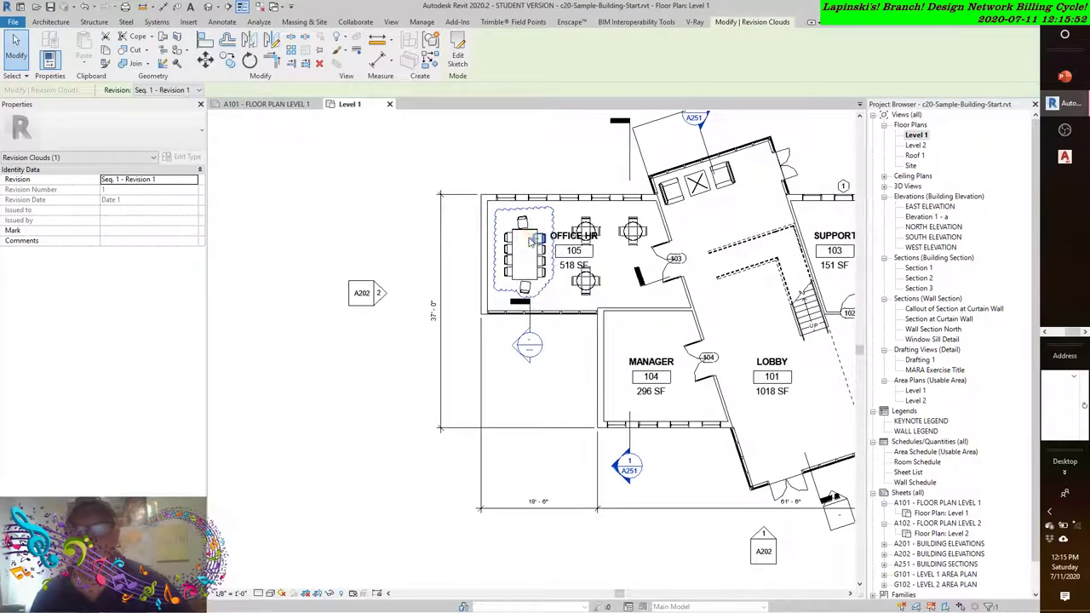
key(Escape)
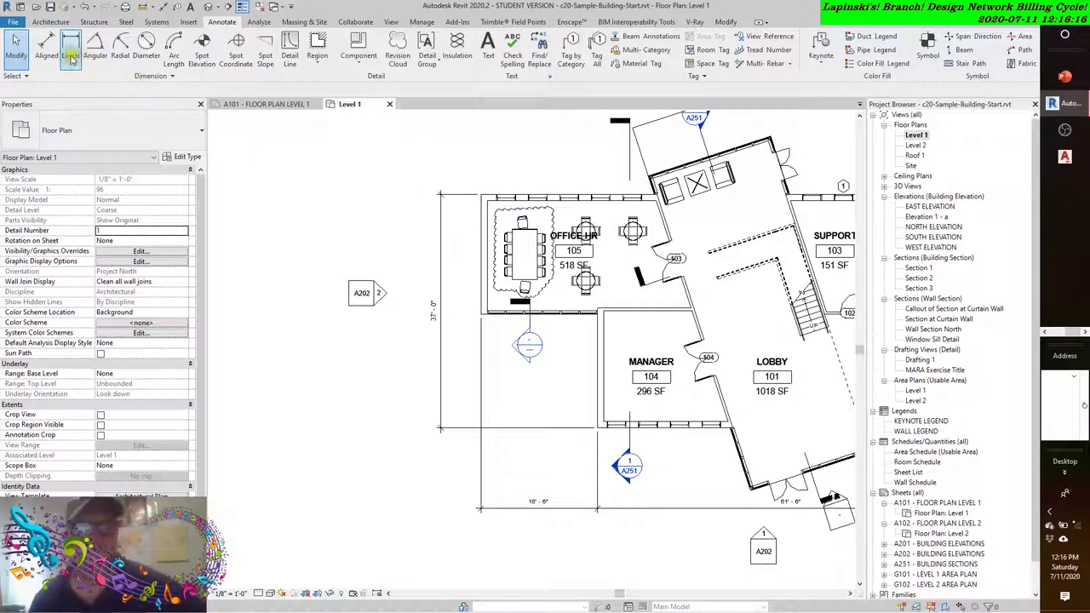
click(553, 219)
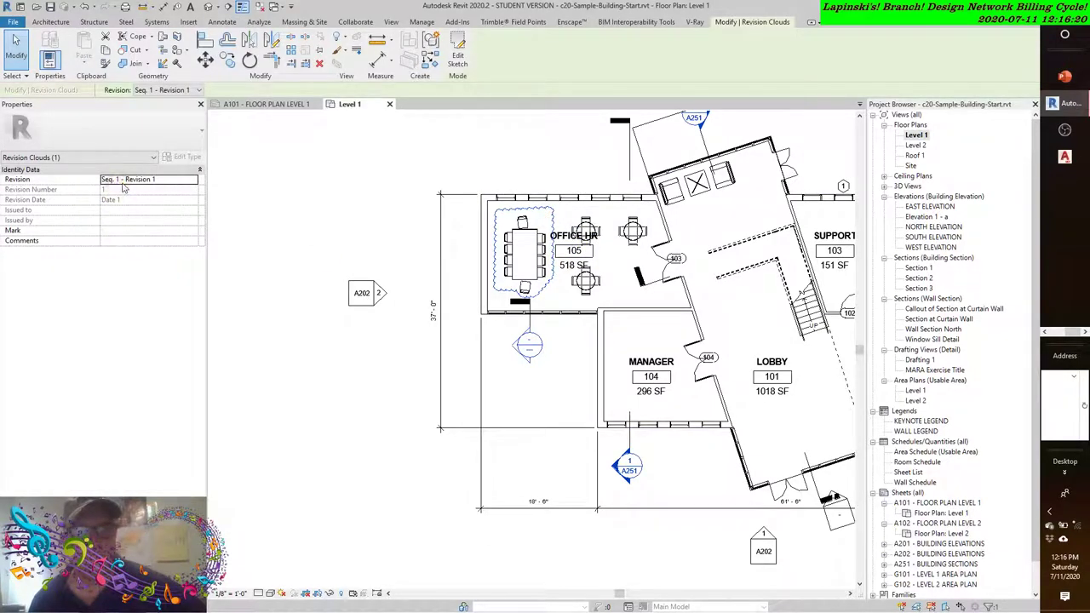
click(193, 180)
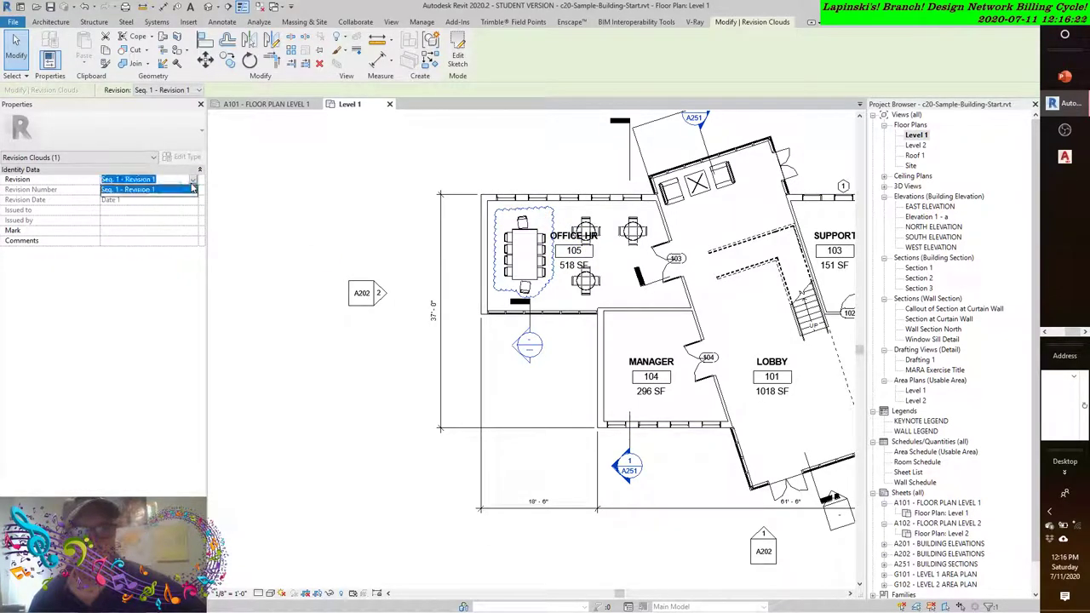
click(192, 188)
- Switch to sheet A101 - FLOOR PLAN LEVEL 1 and zoom to check its revision schedule
scroll(281, 256, down, 1)
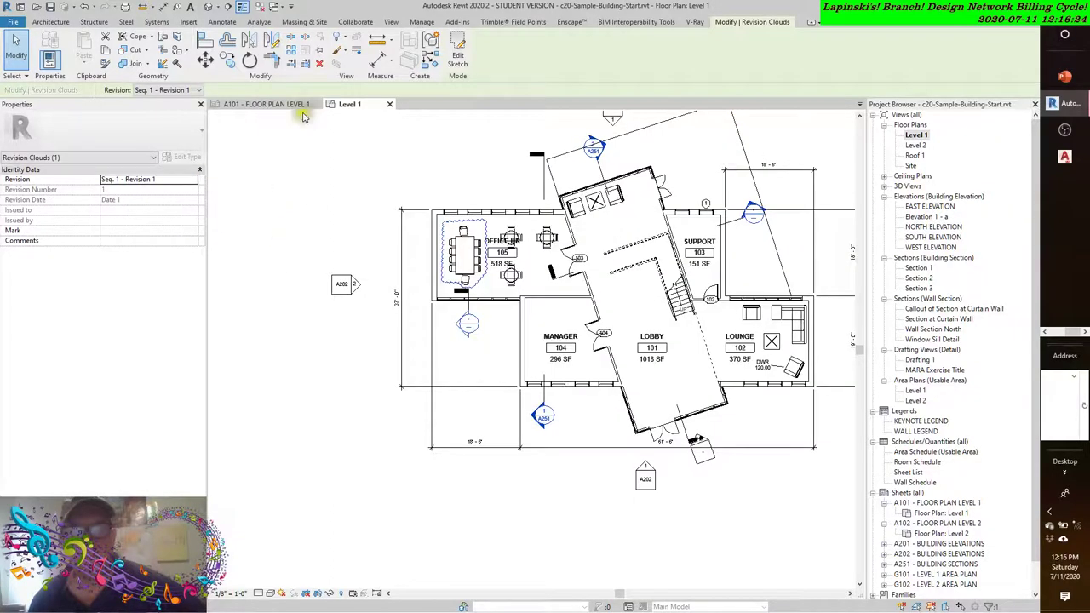
click(272, 105)
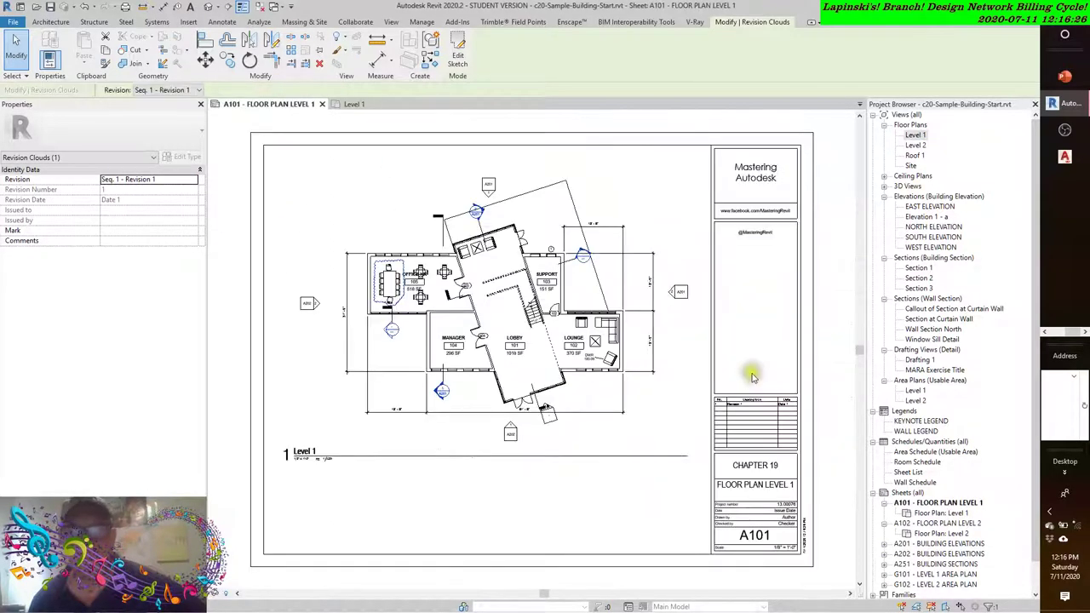
scroll(717, 407, up, 5)
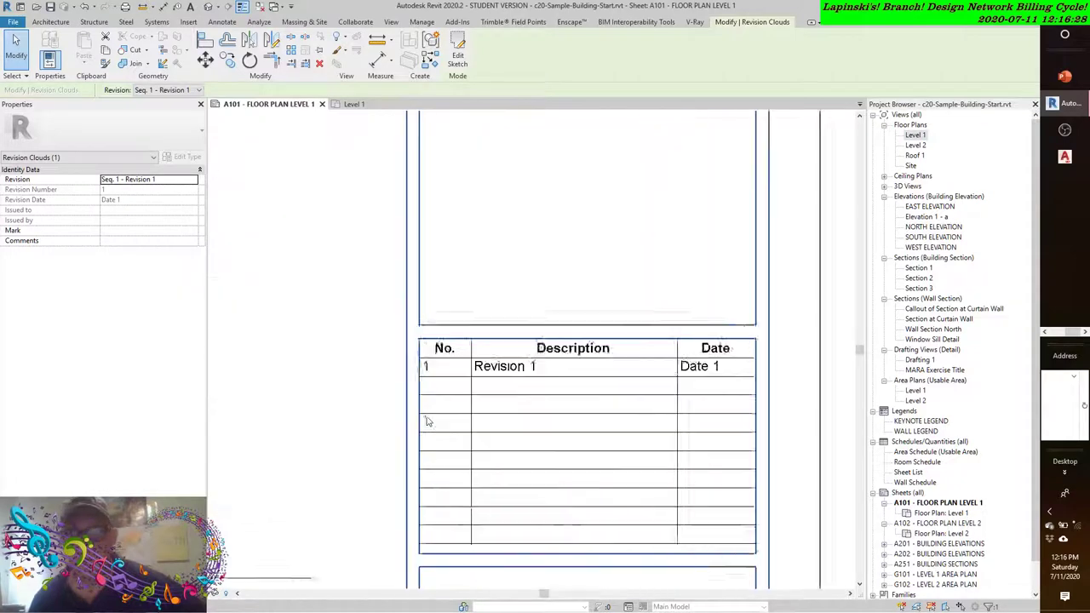
scroll(474, 413, down, 2)
scroll(476, 414, down, 1)
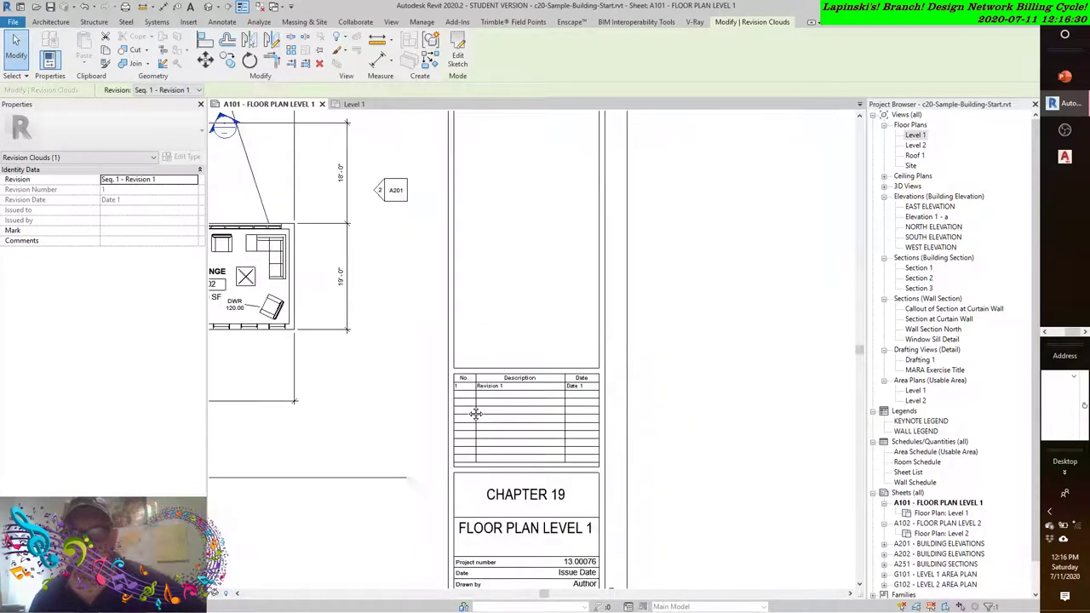
scroll(476, 414, down, 4)
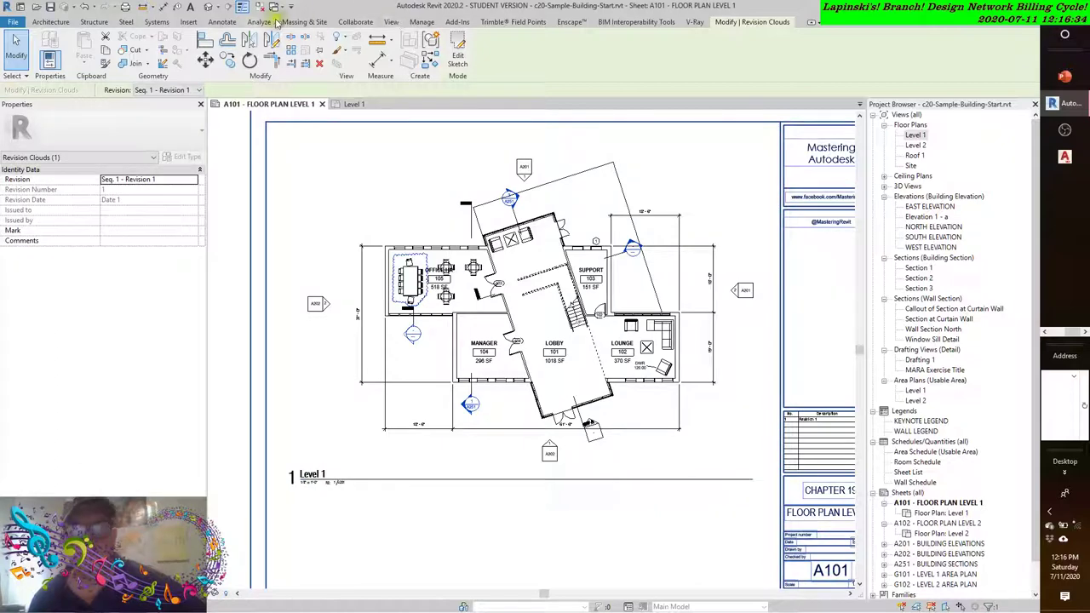
click(230, 23)
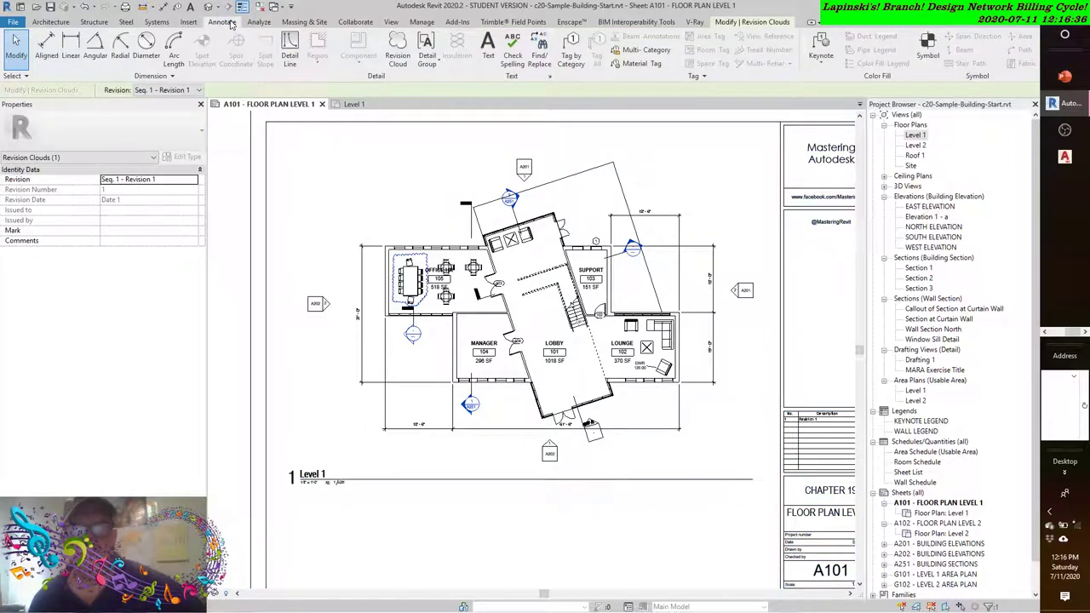
click(392, 23)
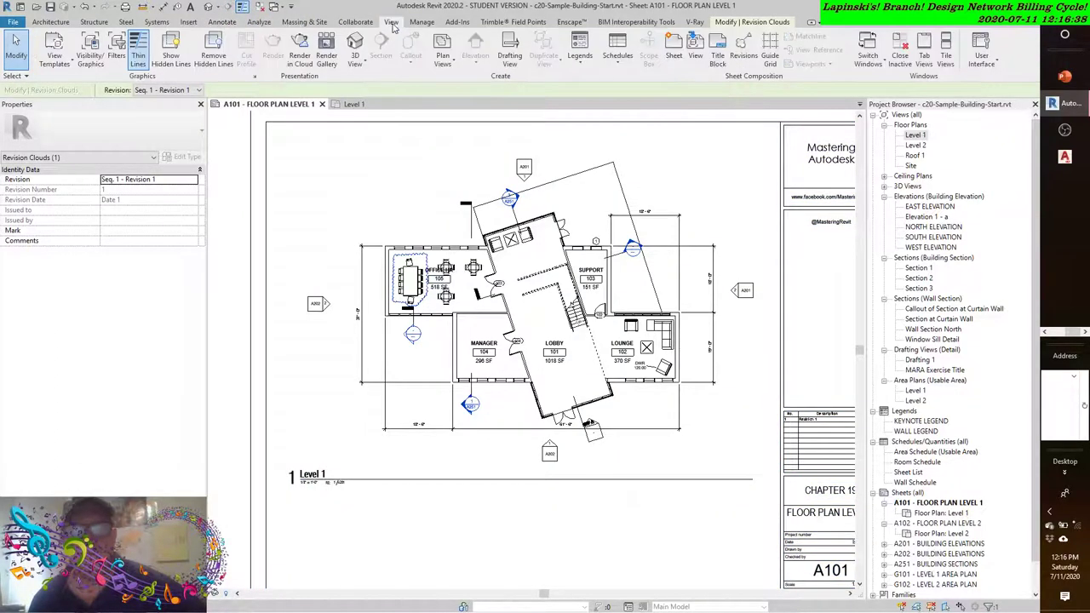
- In Sheet Issues/Revisions, give revision 1 the date 7/11/2020 and description 'REISUED TO BID'
click(744, 50)
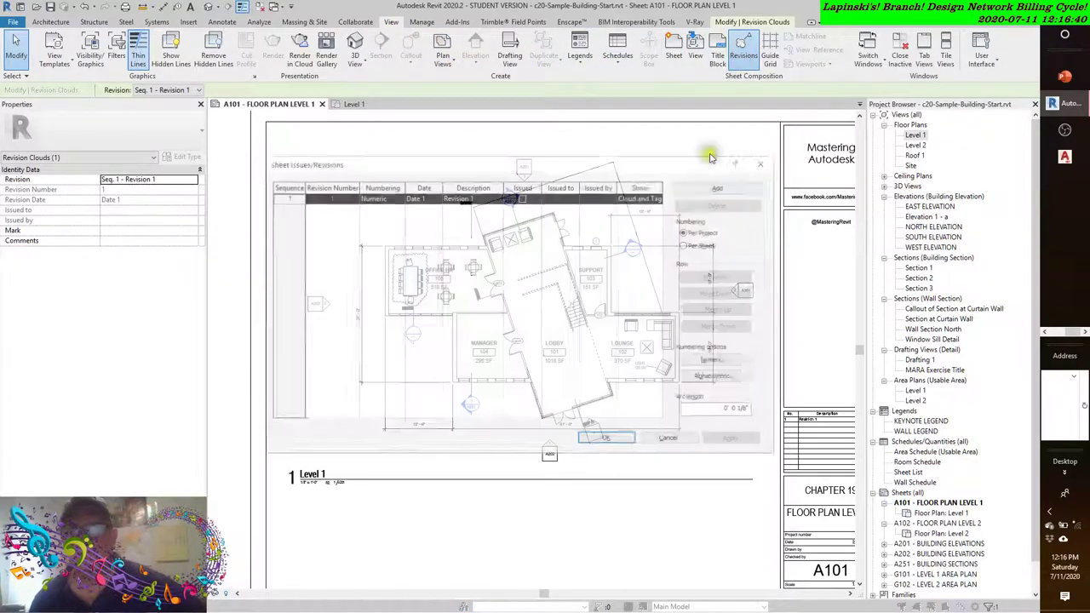
click(331, 199)
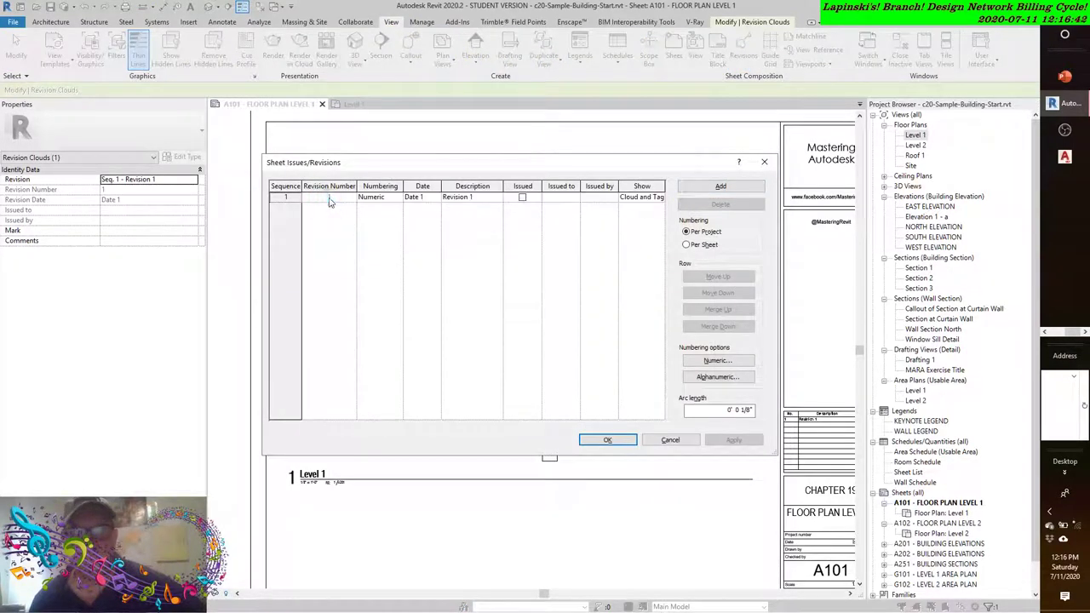
click(291, 196)
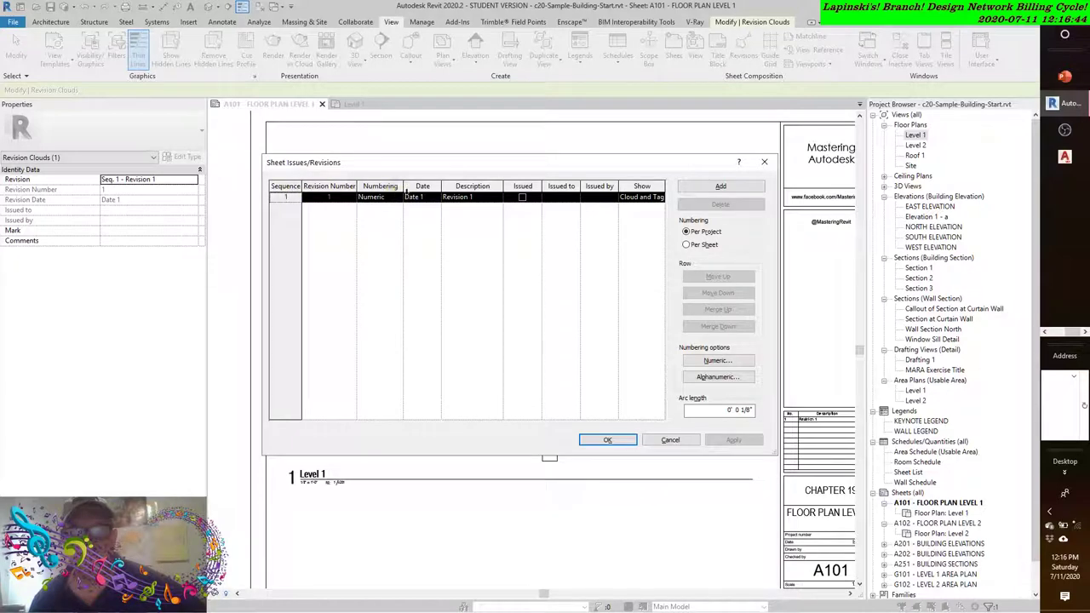
click(418, 198)
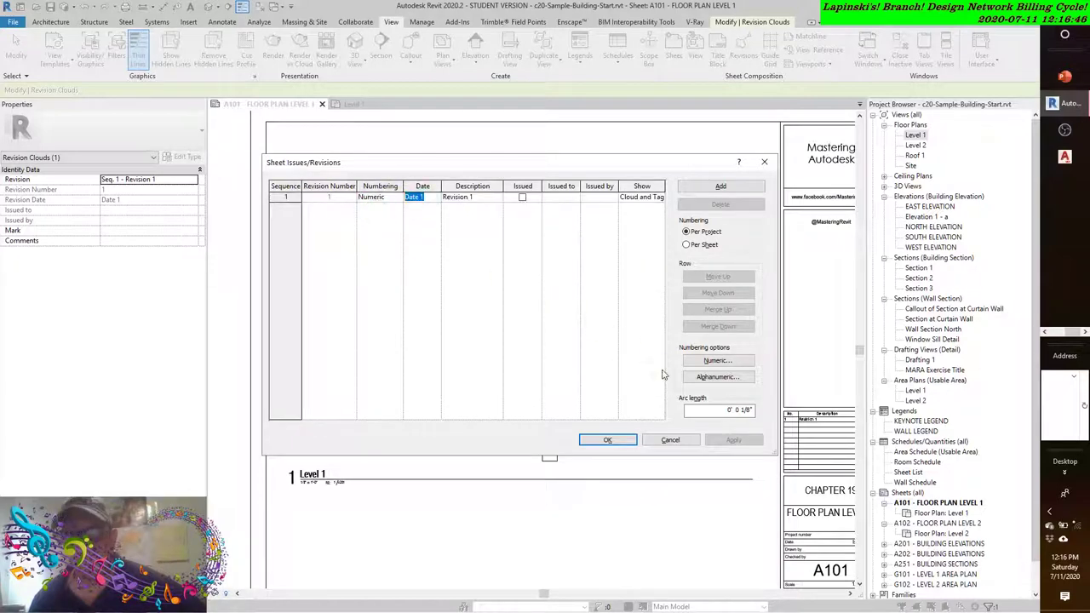
text(7/11)
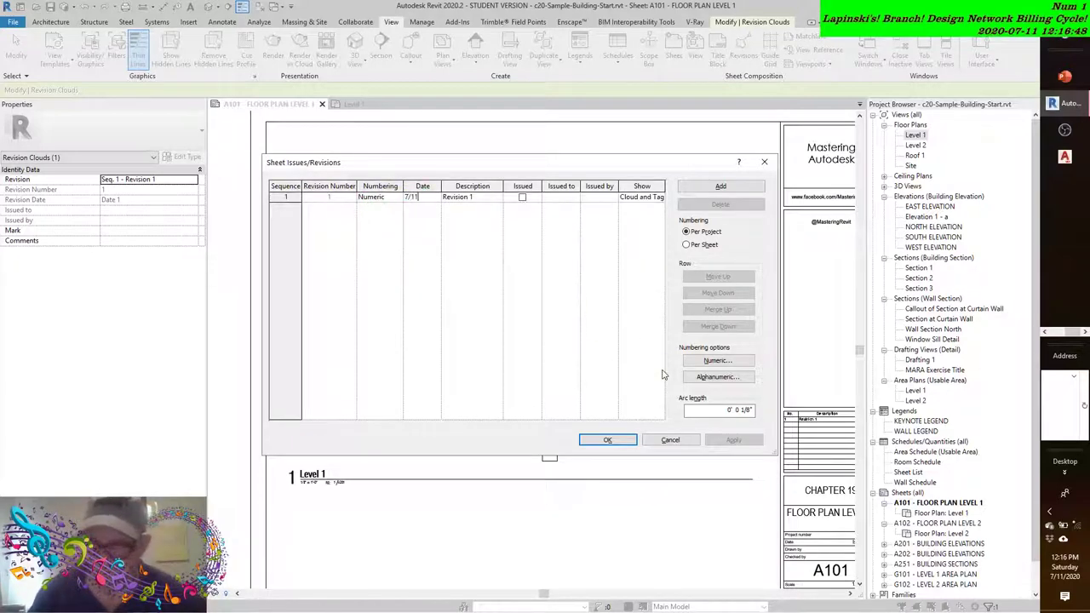
text(/2020)
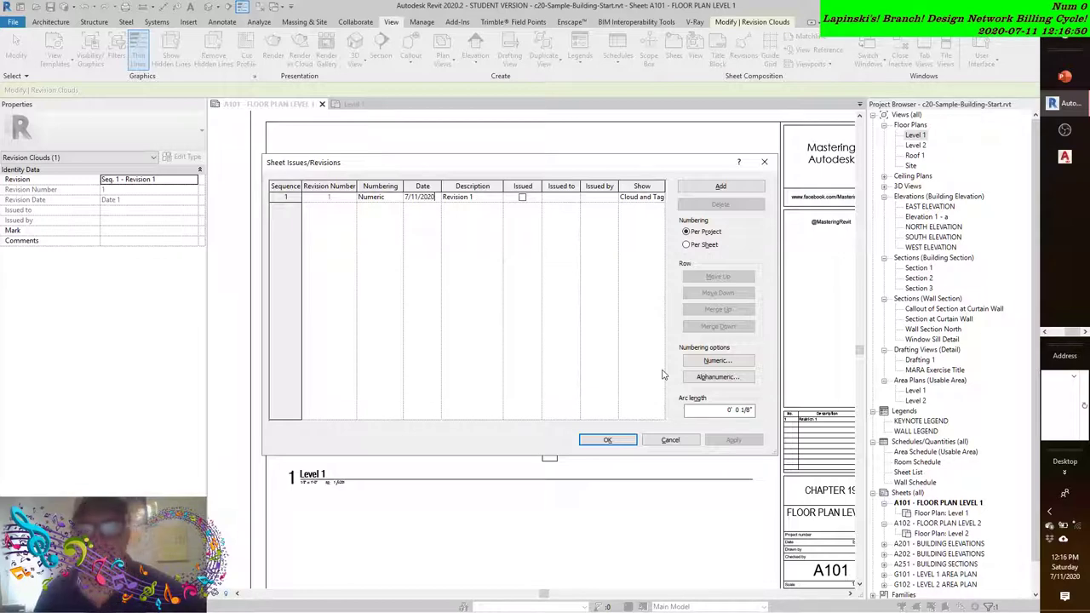
click(480, 197)
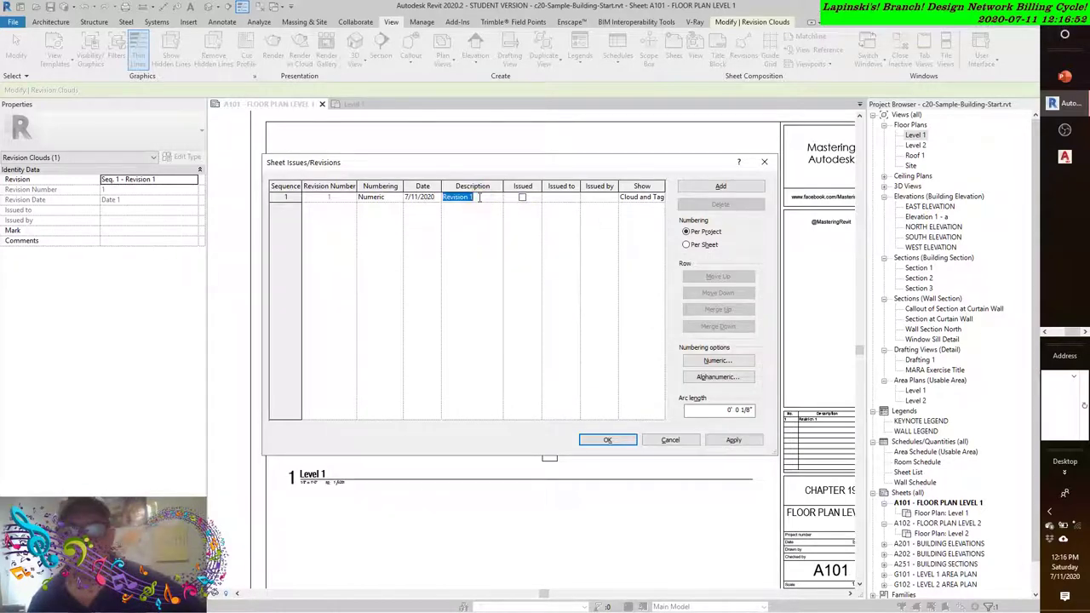
text(RE)
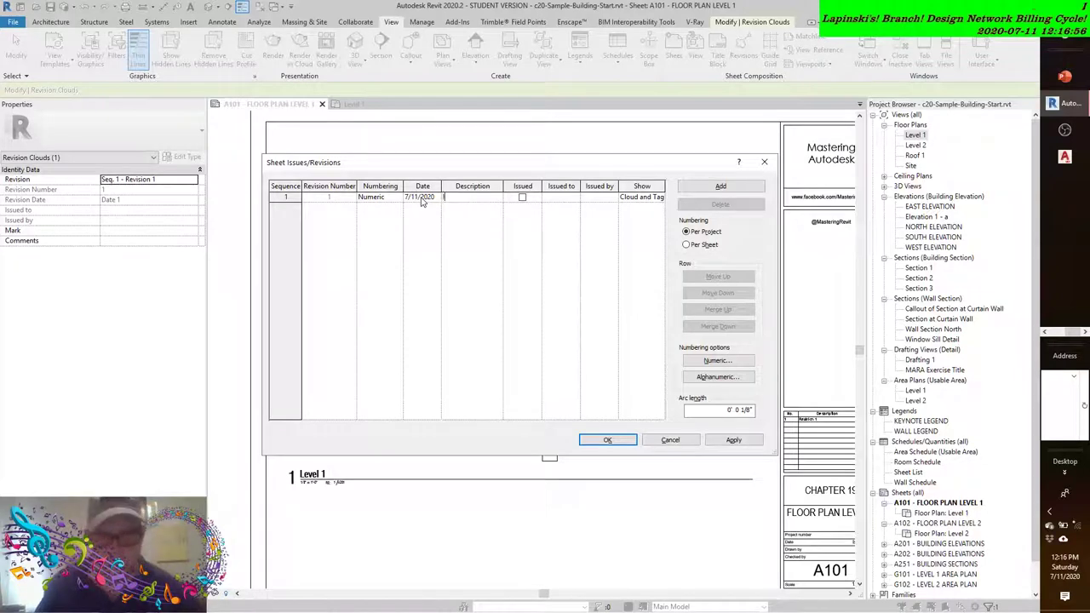
text(ISUED )
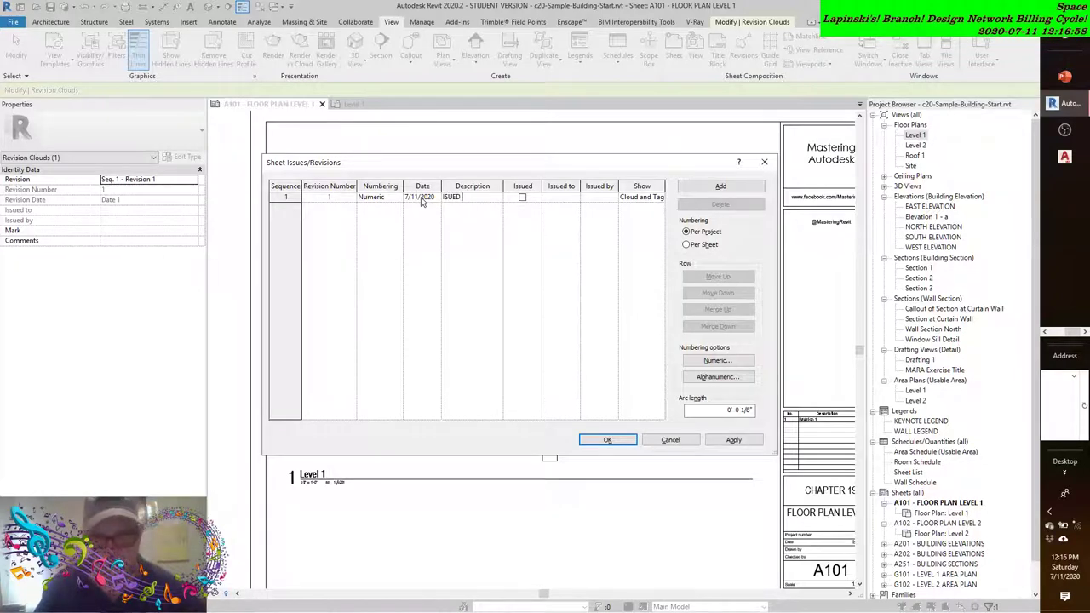
text(TO BID)
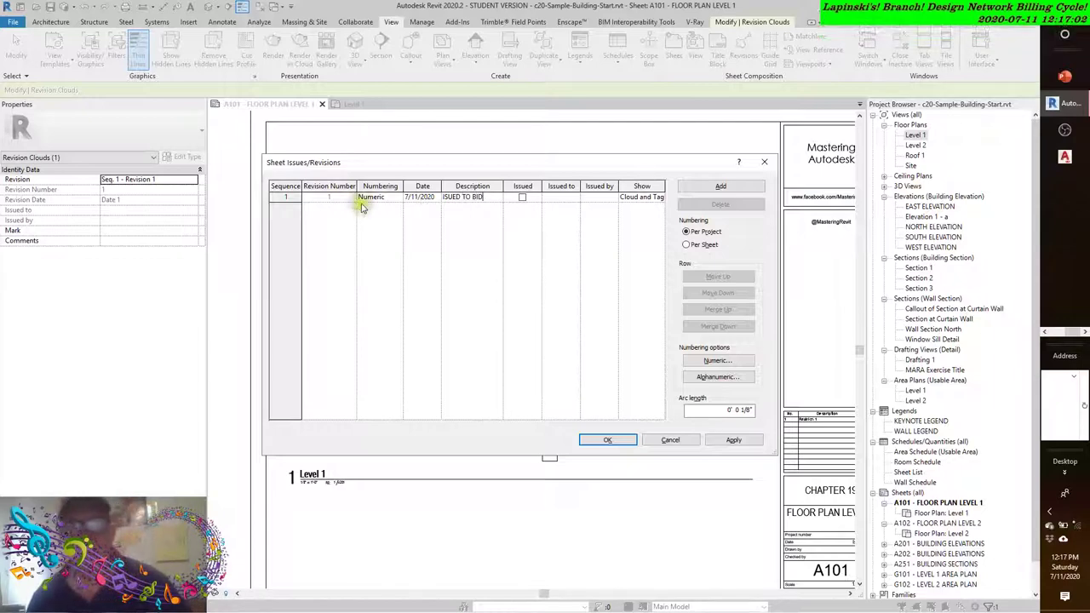
- Set revision 1 issued to TBD and issued by the issuer's initials, then apply without saving
click(560, 196)
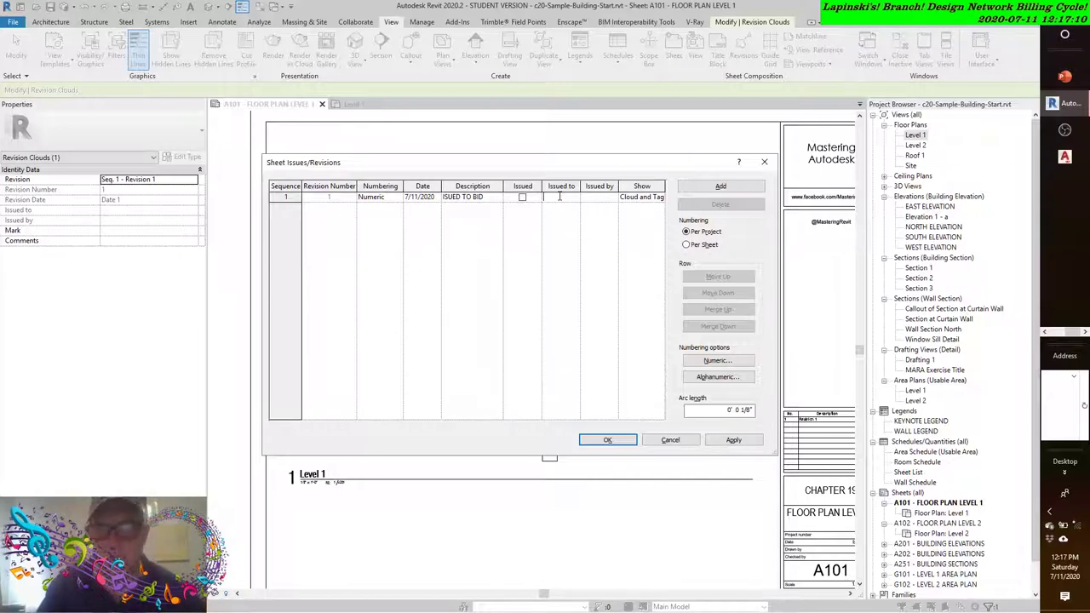
text(T)
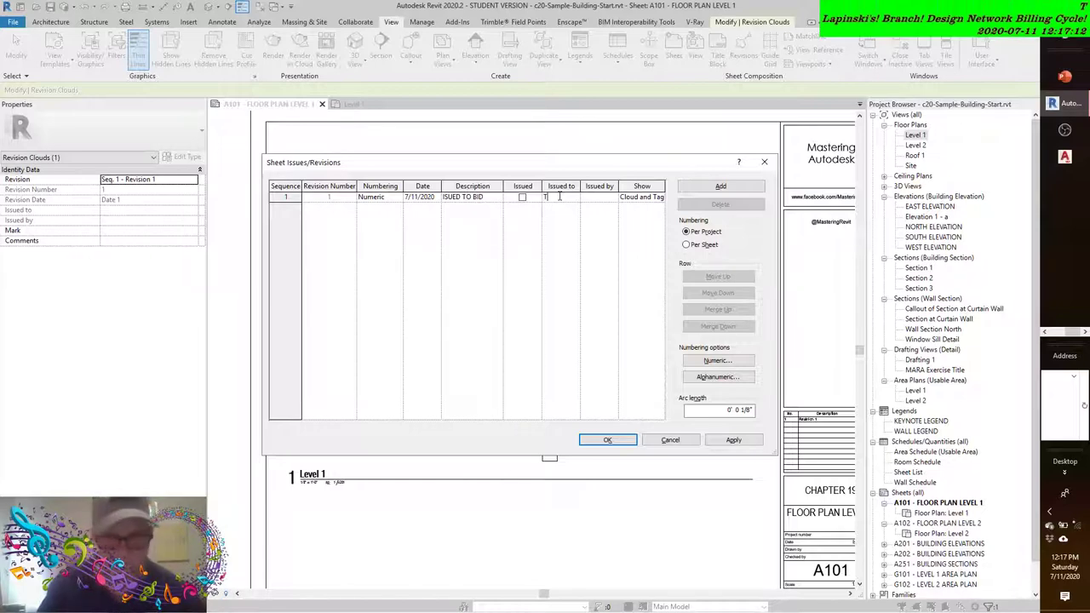
text(BD)
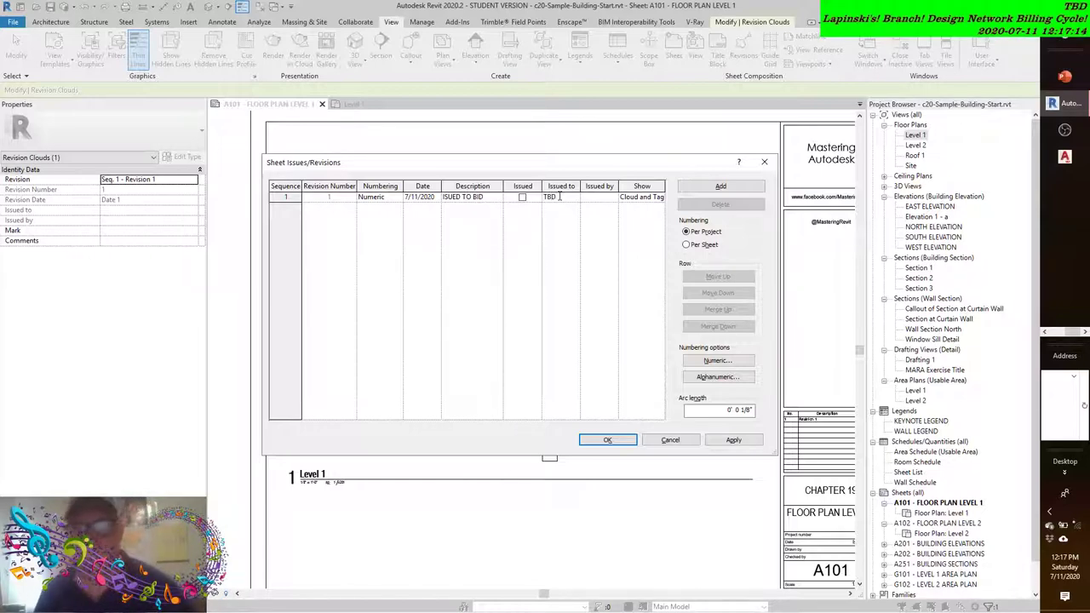
click(588, 201)
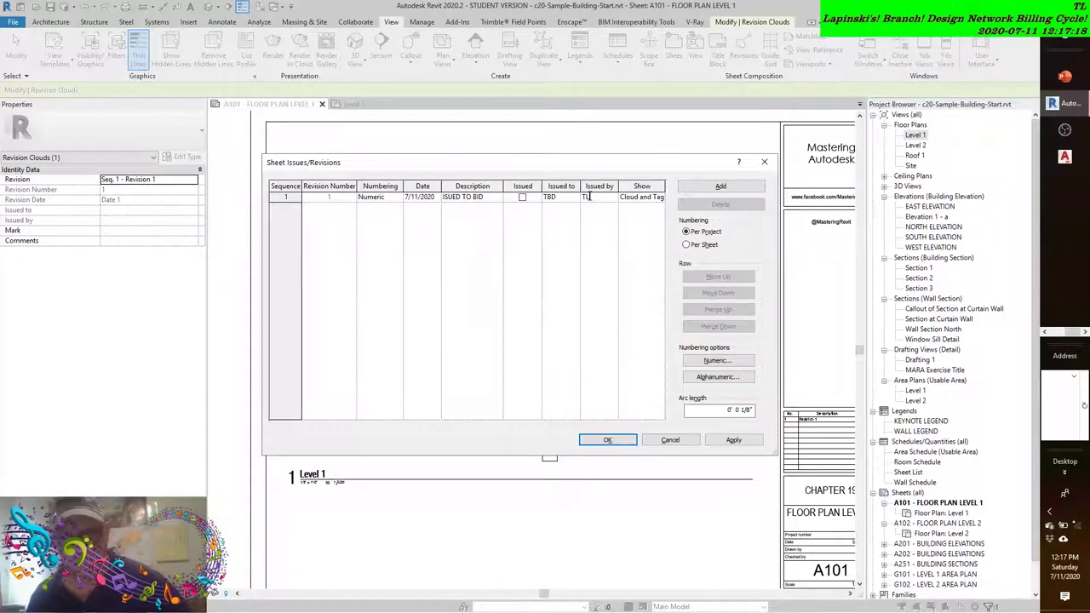
text(TLDG)
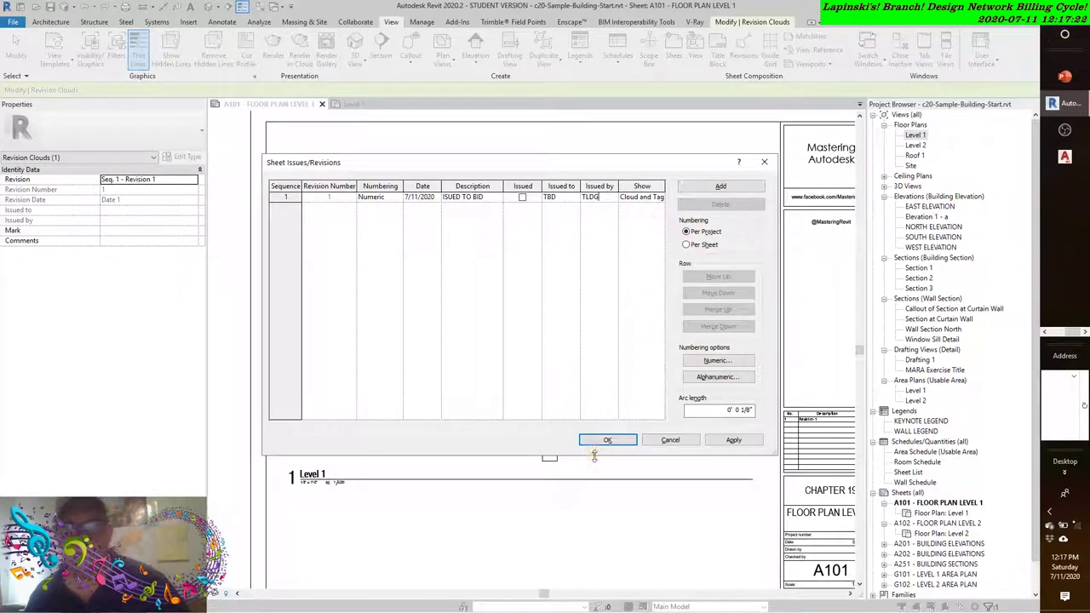
click(718, 440)
click(608, 440)
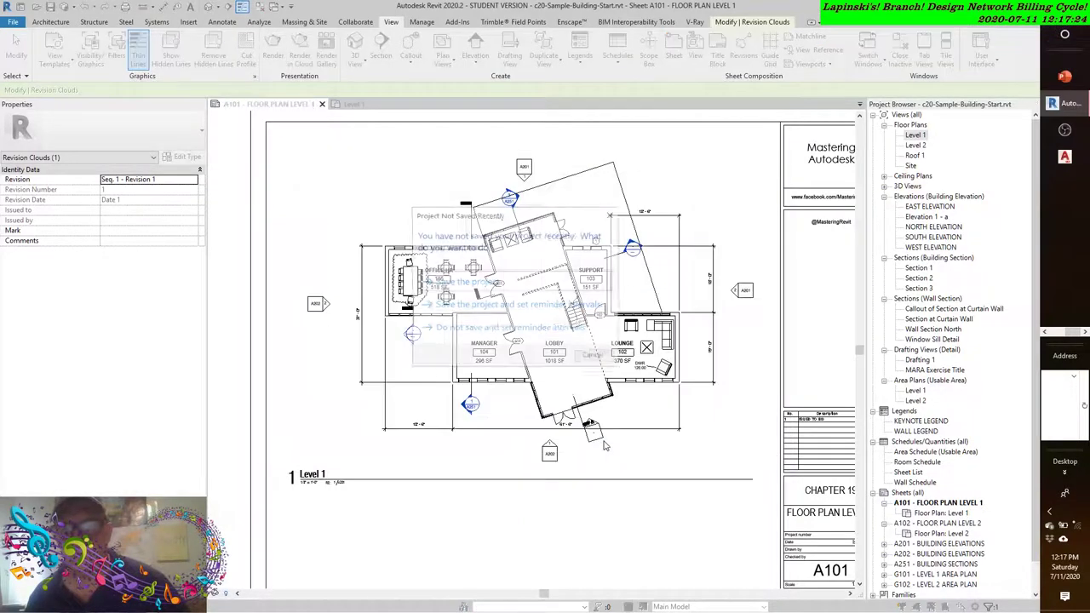
click(594, 357)
key(Escape)
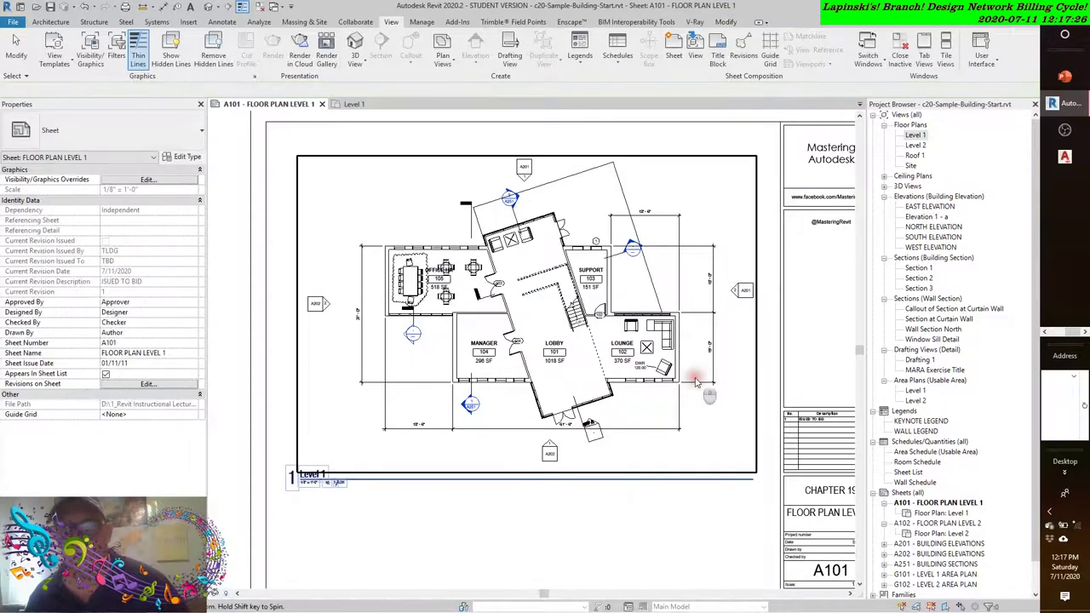
scroll(576, 423, up, 4)
scroll(577, 423, up, 5)
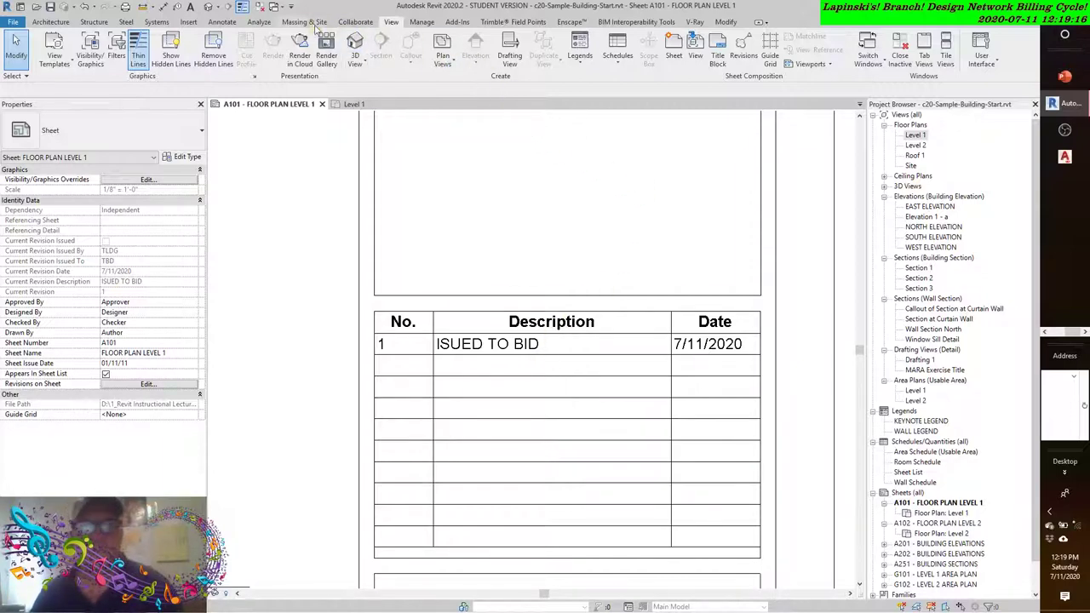
click(222, 22)
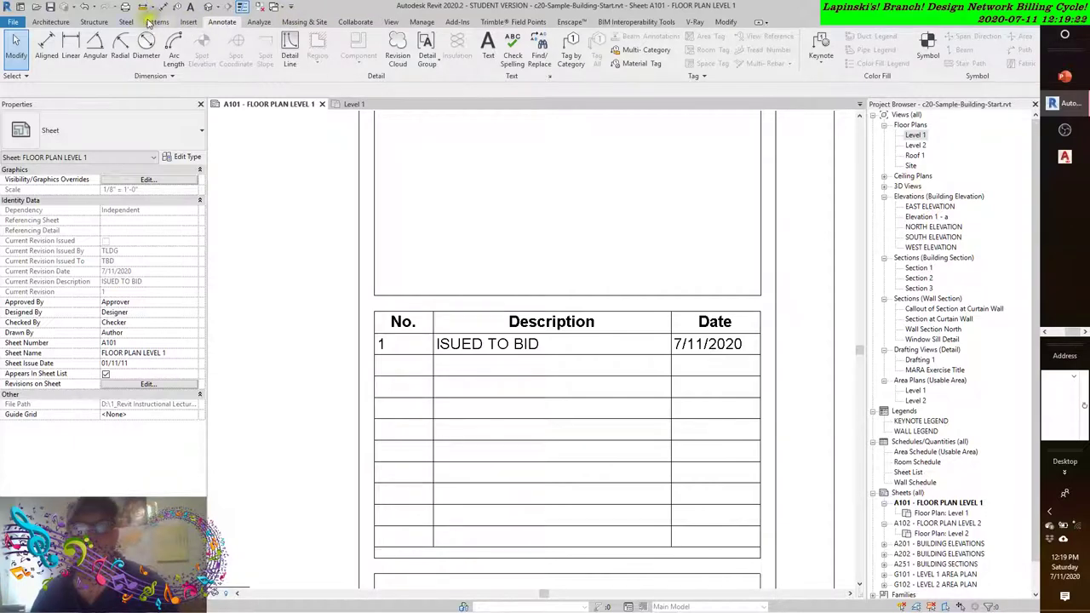
- Open Object Styles and find the Revision Clouds category under Annotation Objects
click(390, 22)
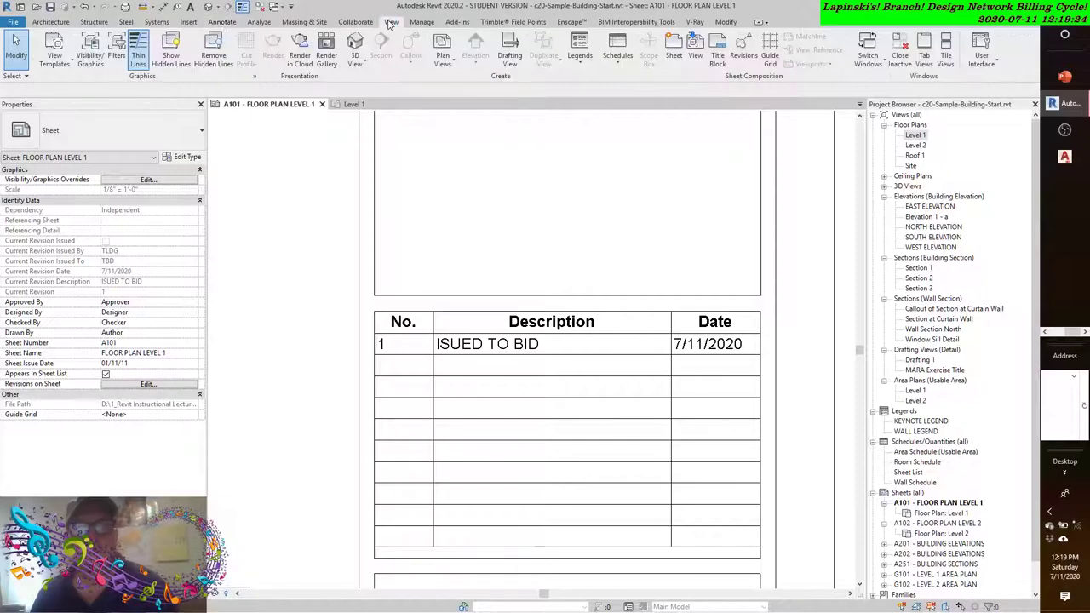
click(416, 23)
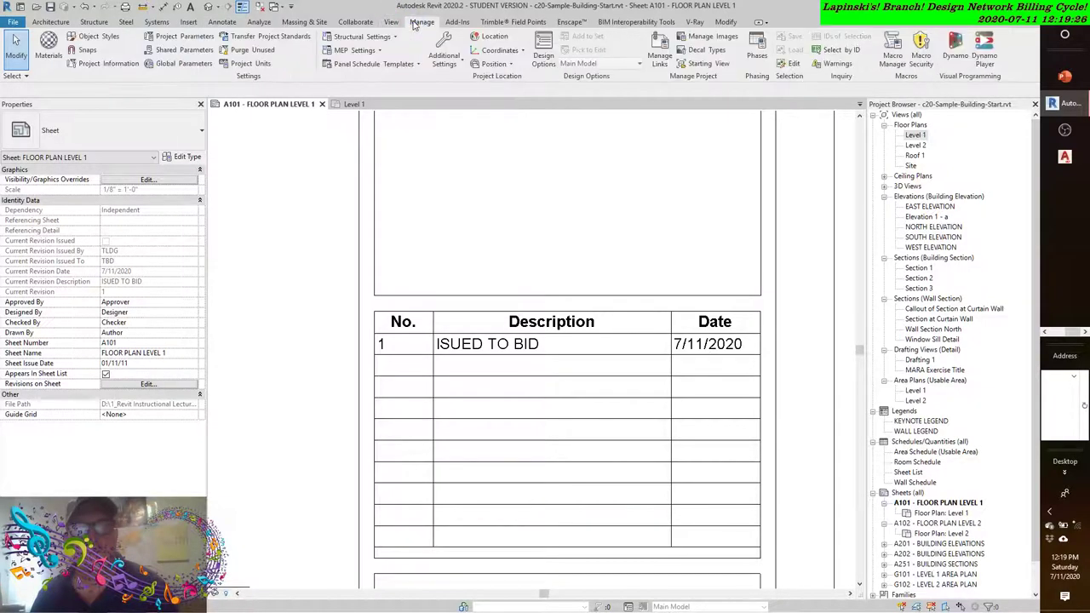
click(95, 36)
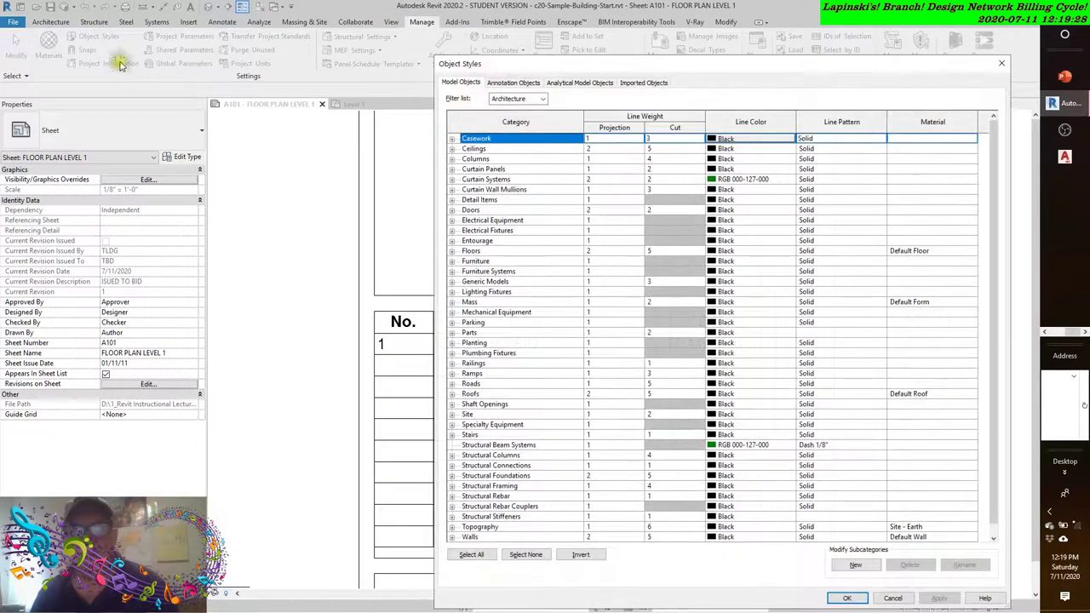
click(512, 83)
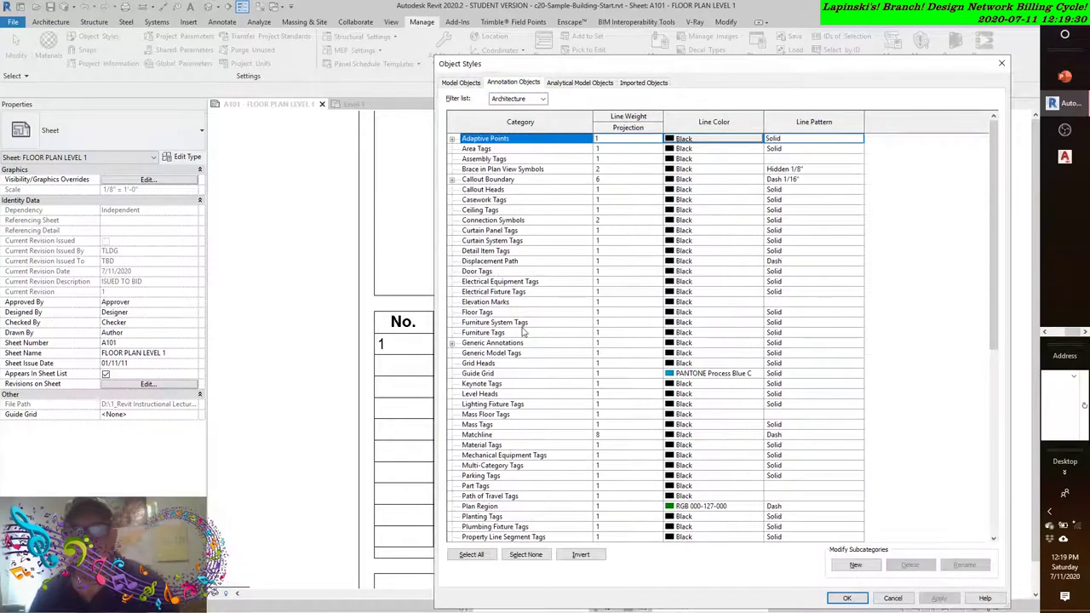
scroll(523, 332, down, 3)
scroll(524, 333, down, 1)
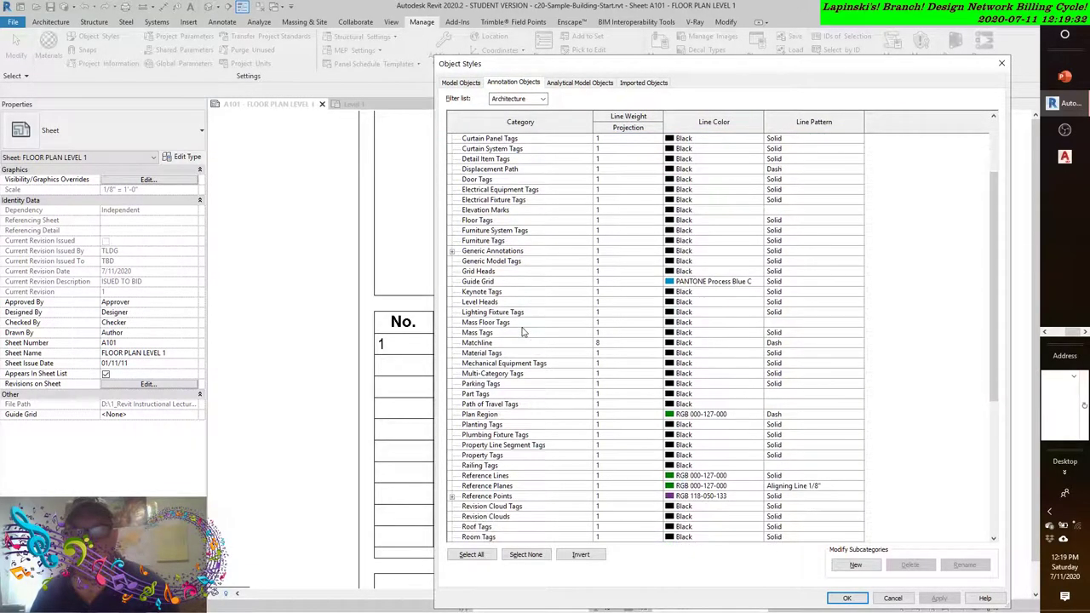
click(482, 516)
scroll(482, 517, down, 1)
scroll(482, 516, down, 5)
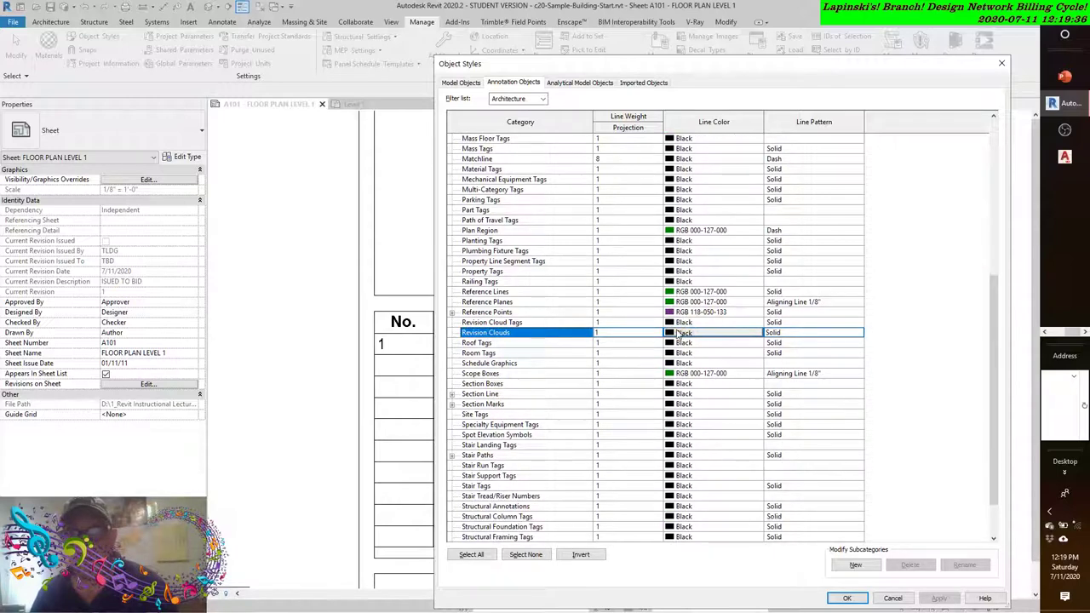
- Set the line colour of Revision Clouds and Revision Cloud Tags to Red
click(684, 332)
click(618, 346)
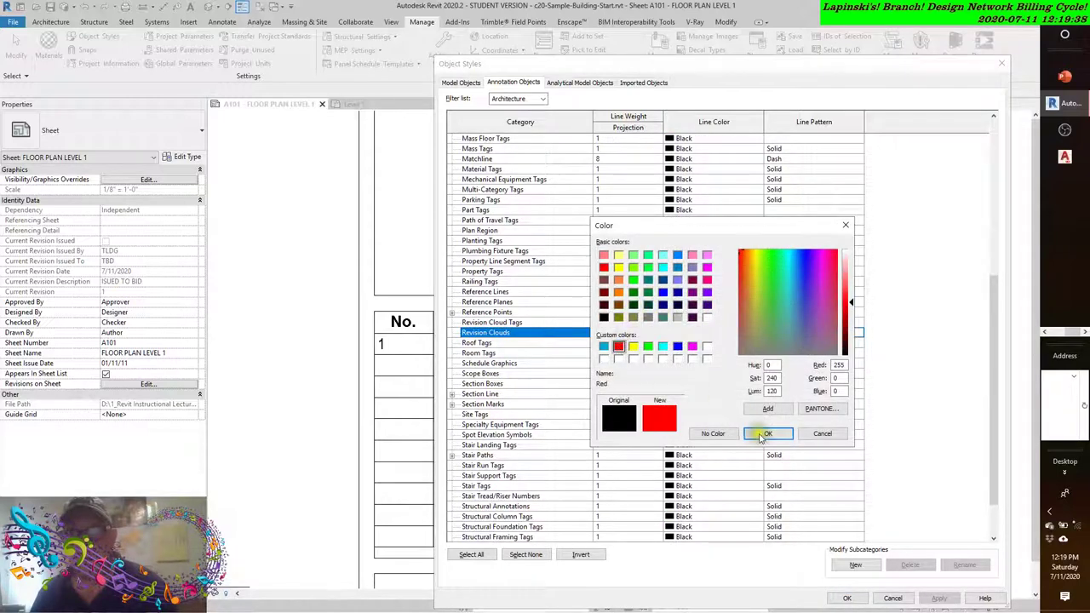
click(766, 434)
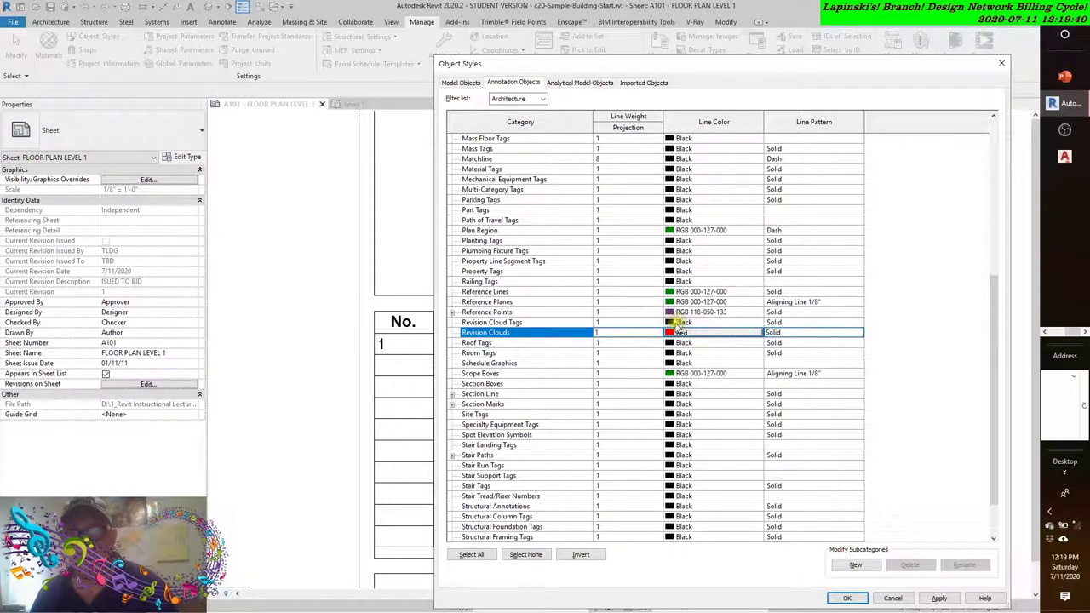
click(678, 323)
click(678, 322)
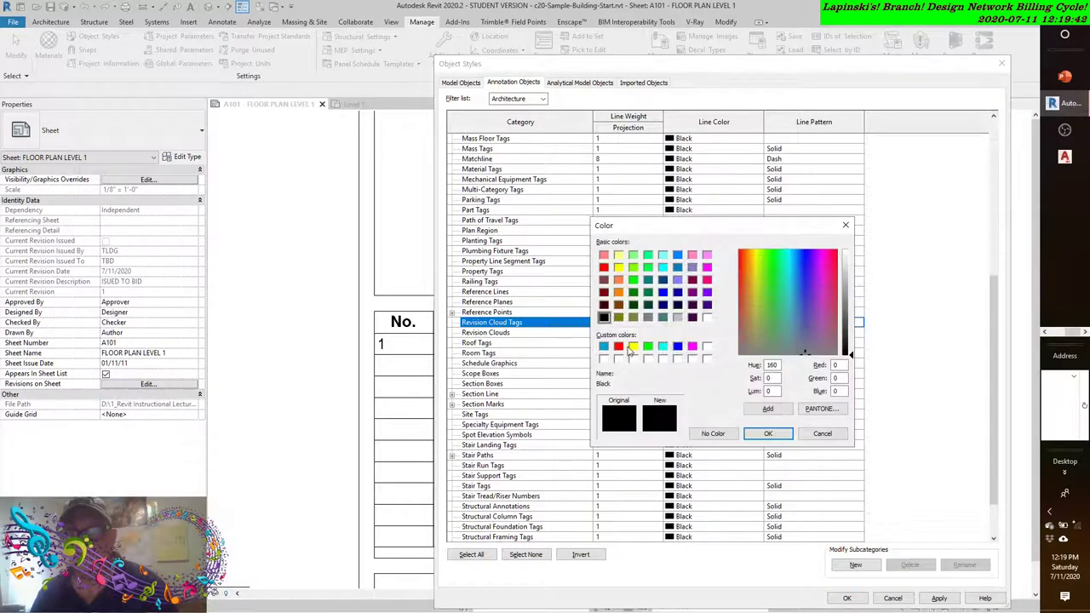
click(619, 346)
click(766, 434)
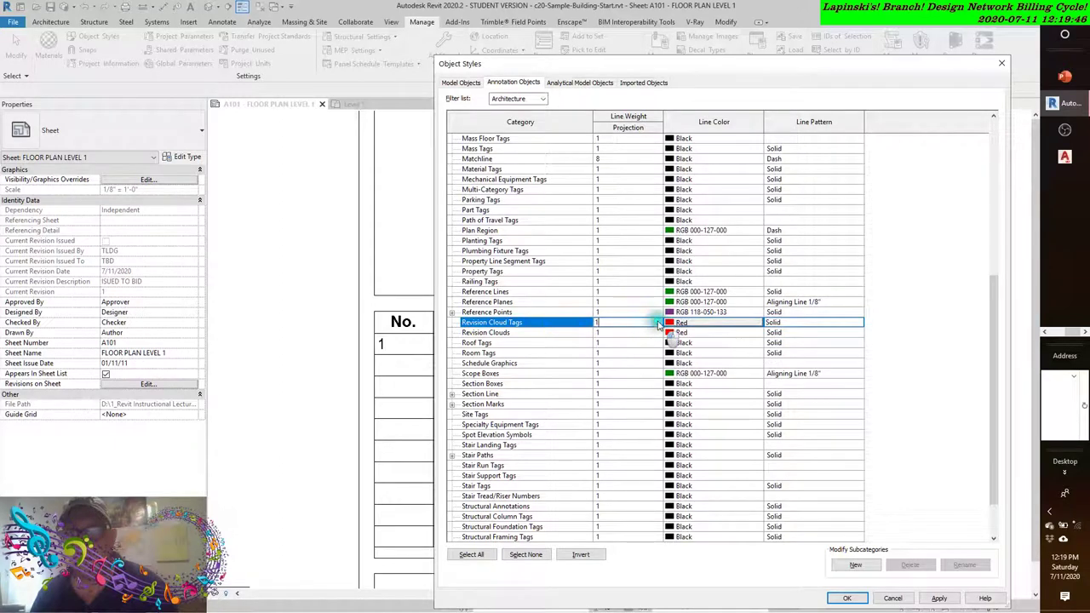
- Give Revision Cloud Tags and Revision Clouds line weight 3 and accept the changes
click(659, 324)
click(601, 352)
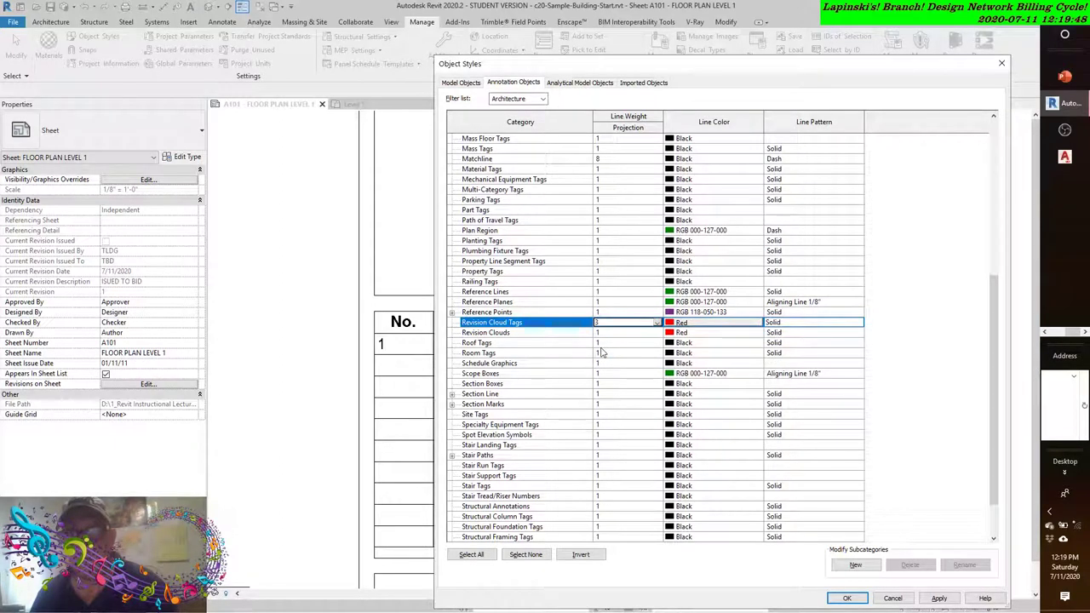
click(601, 334)
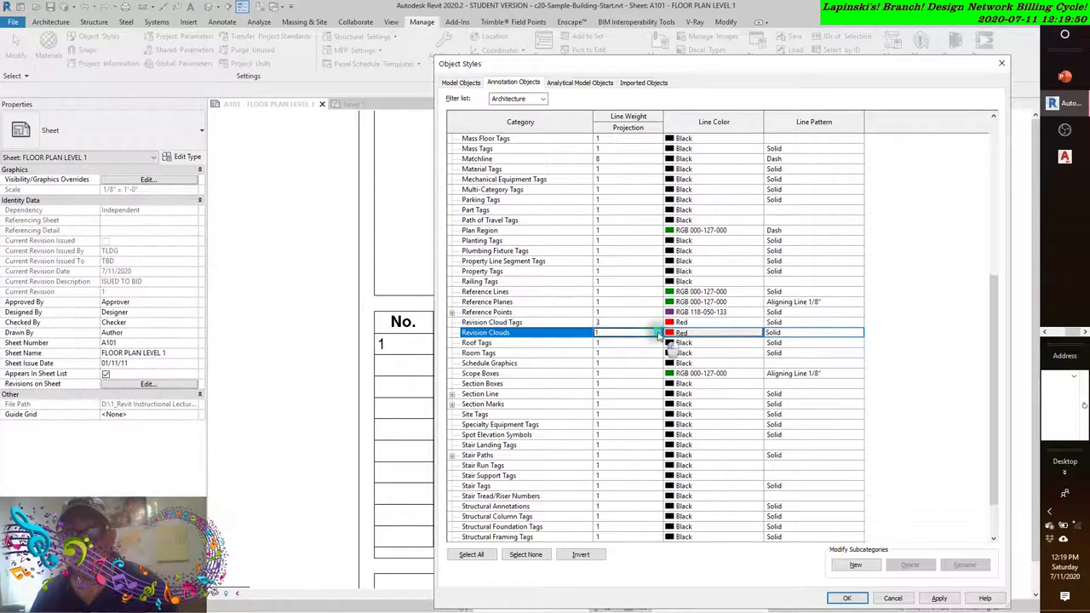
click(659, 333)
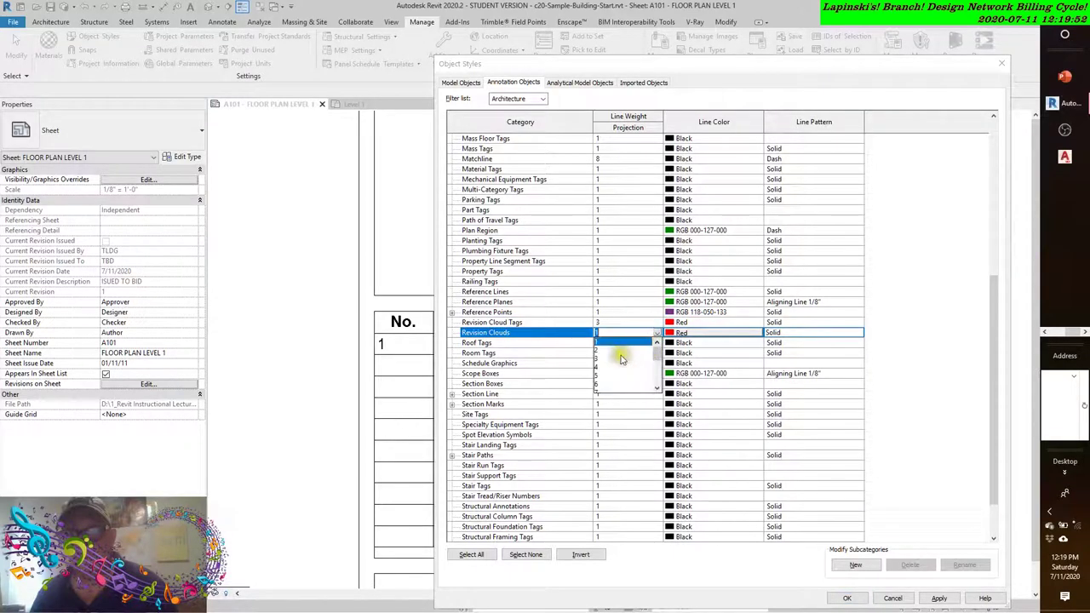
click(609, 364)
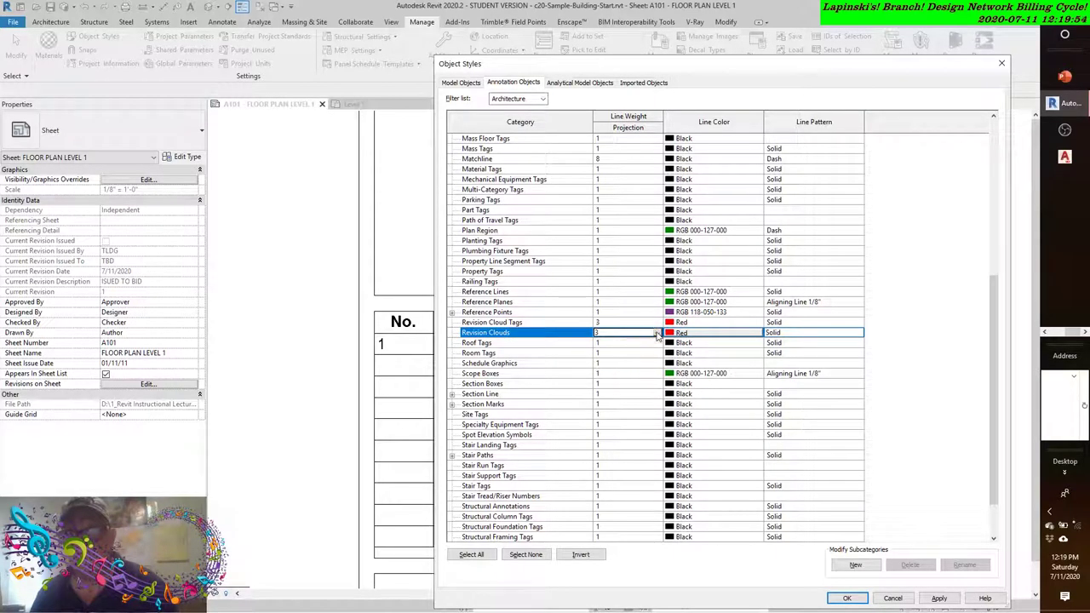
click(657, 333)
click(646, 324)
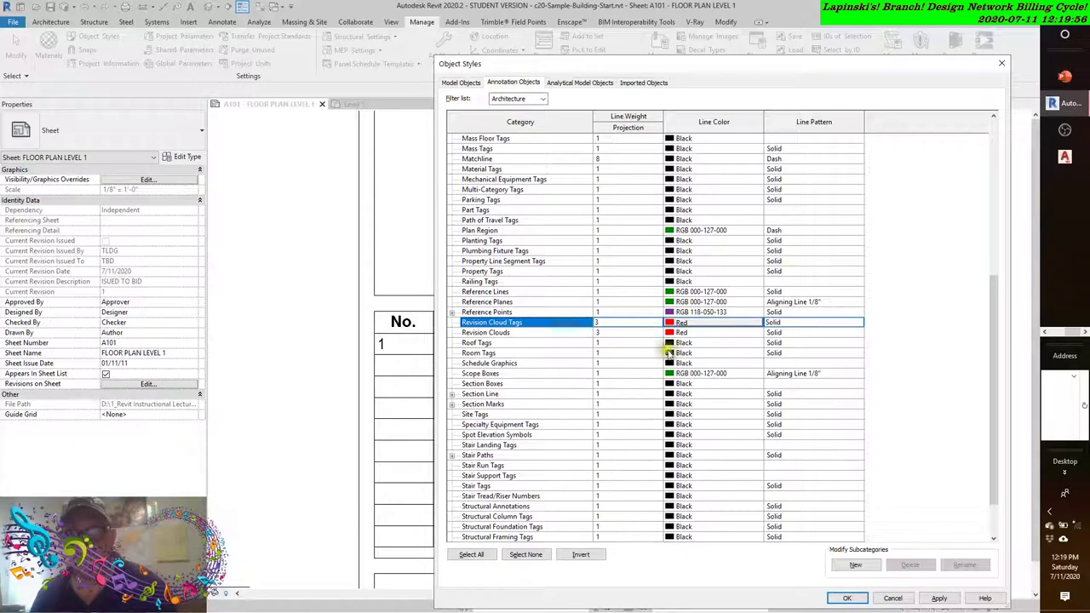
click(939, 598)
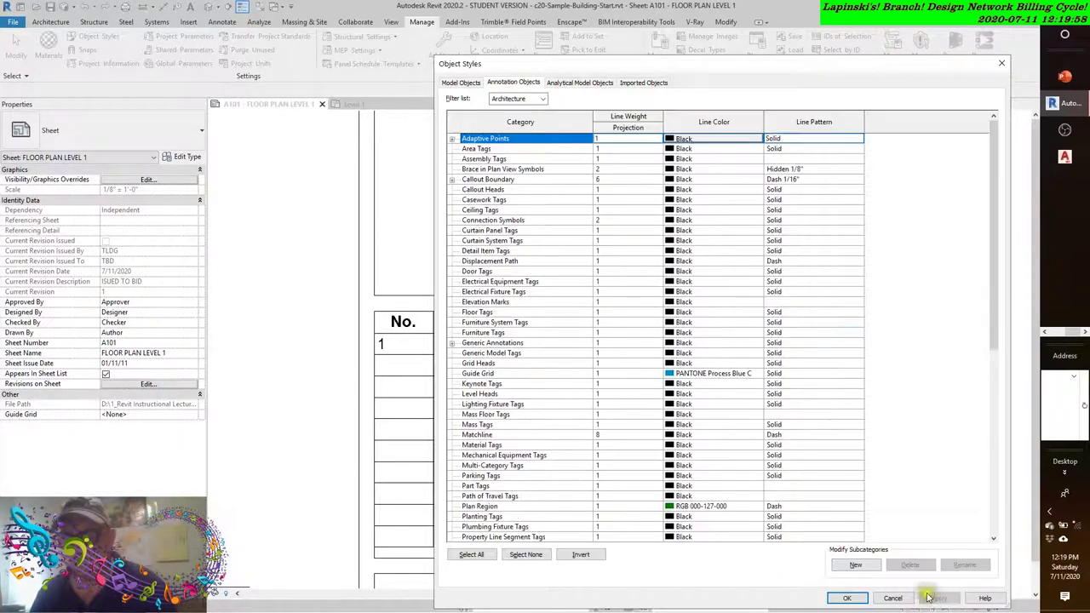
click(847, 598)
scroll(588, 256, down, 3)
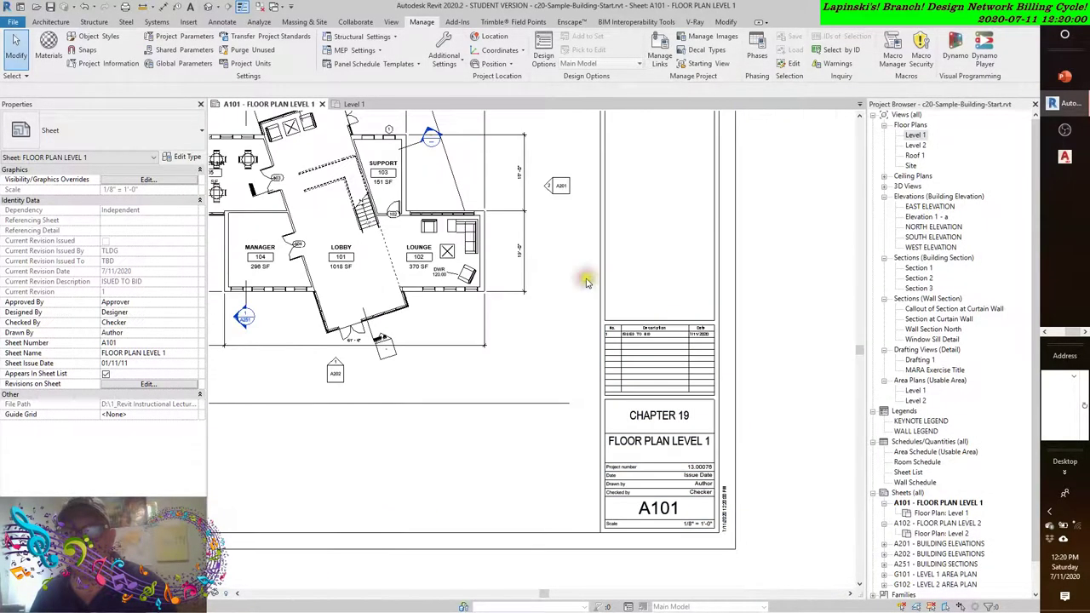
key(z)
key(f)
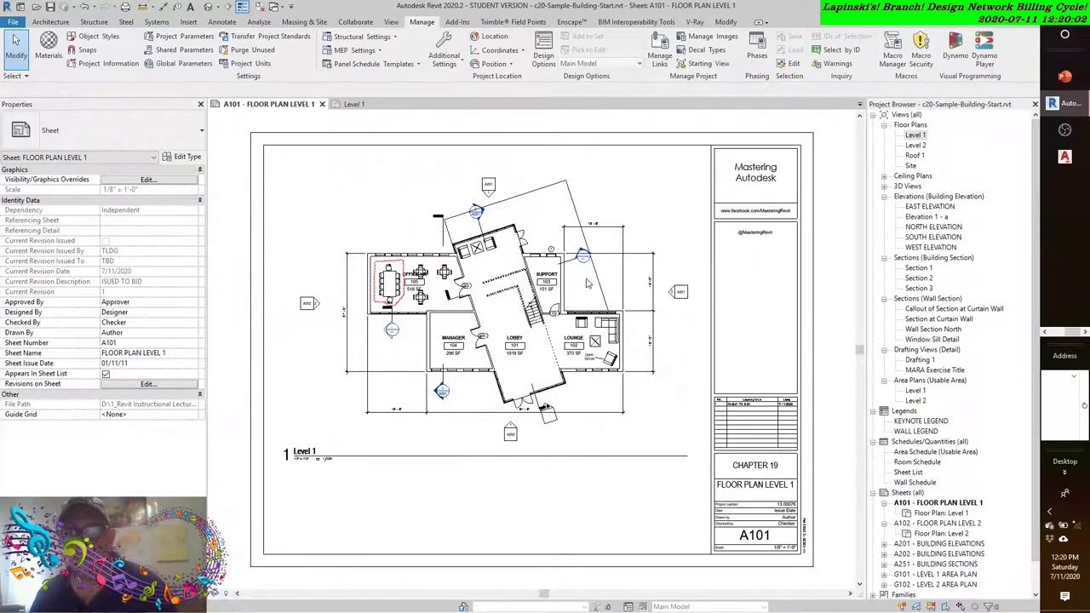
scroll(340, 279, up, 5)
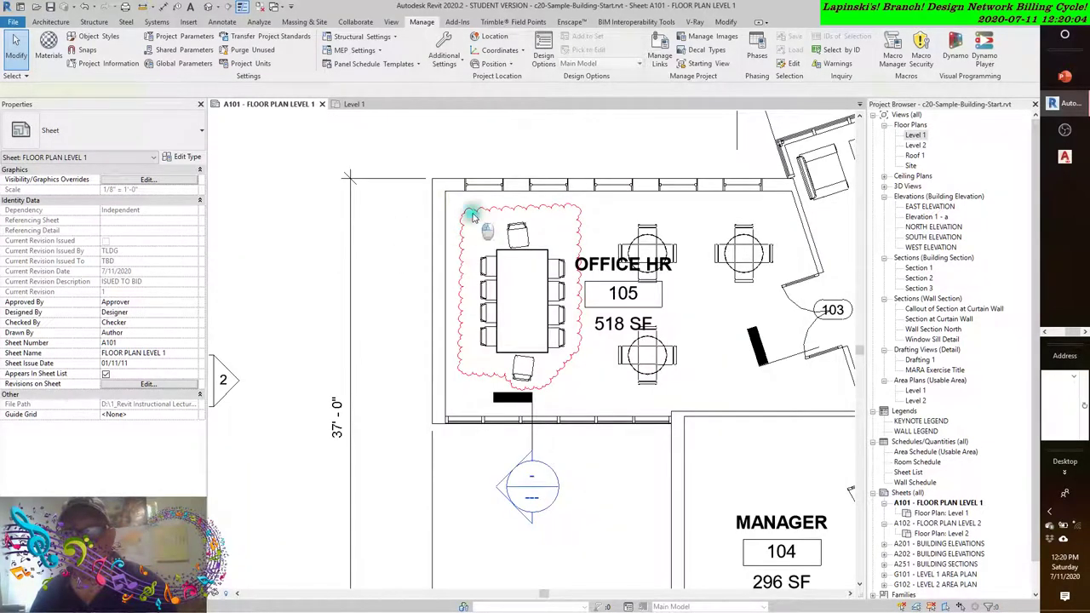
click(474, 217)
right_click(493, 219)
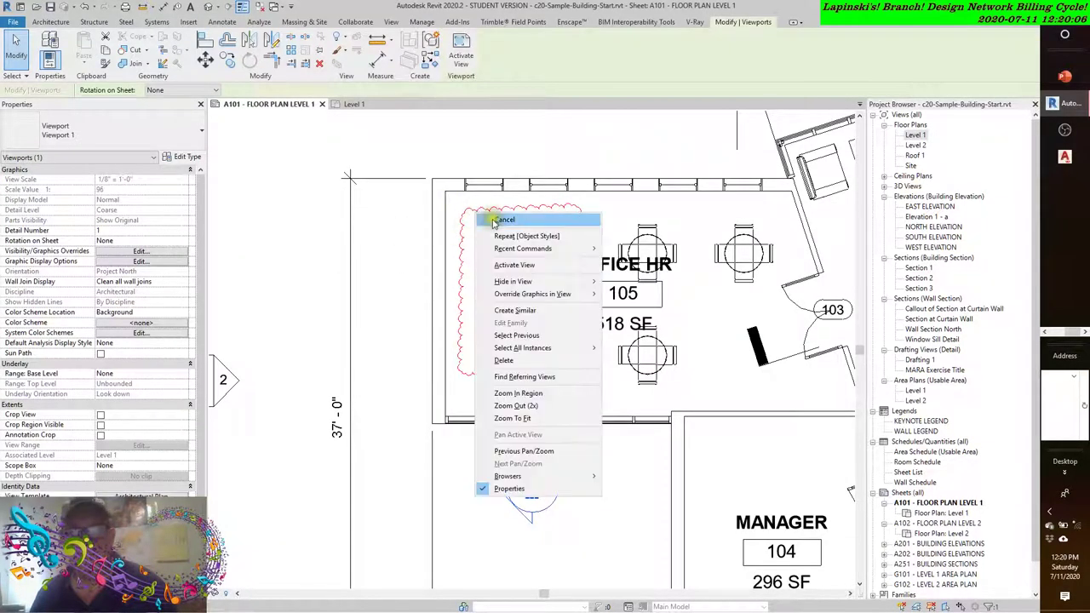
click(507, 265)
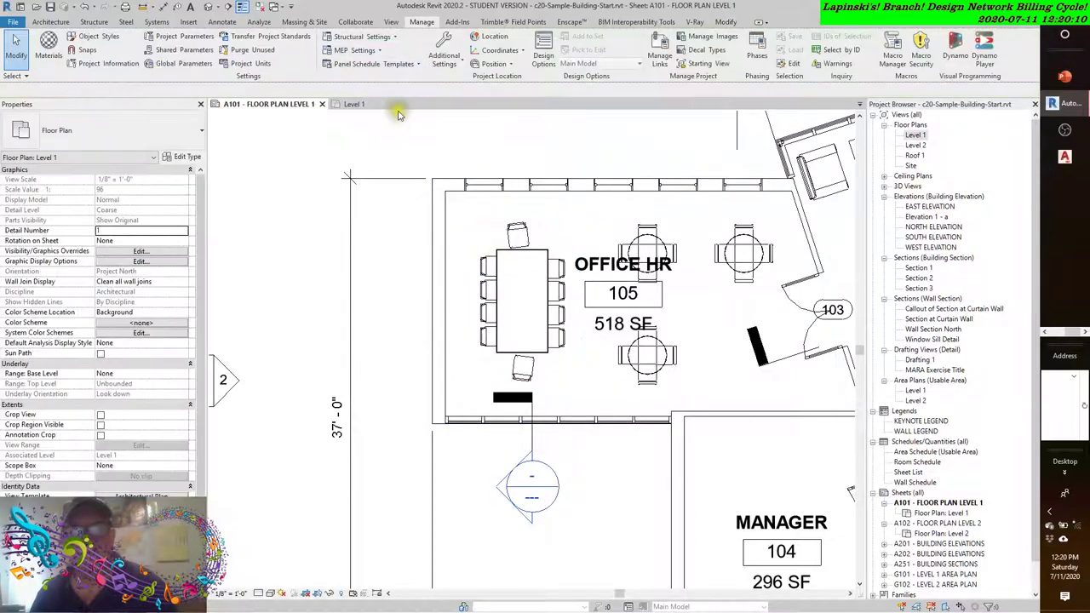
scroll(586, 216, down, 8)
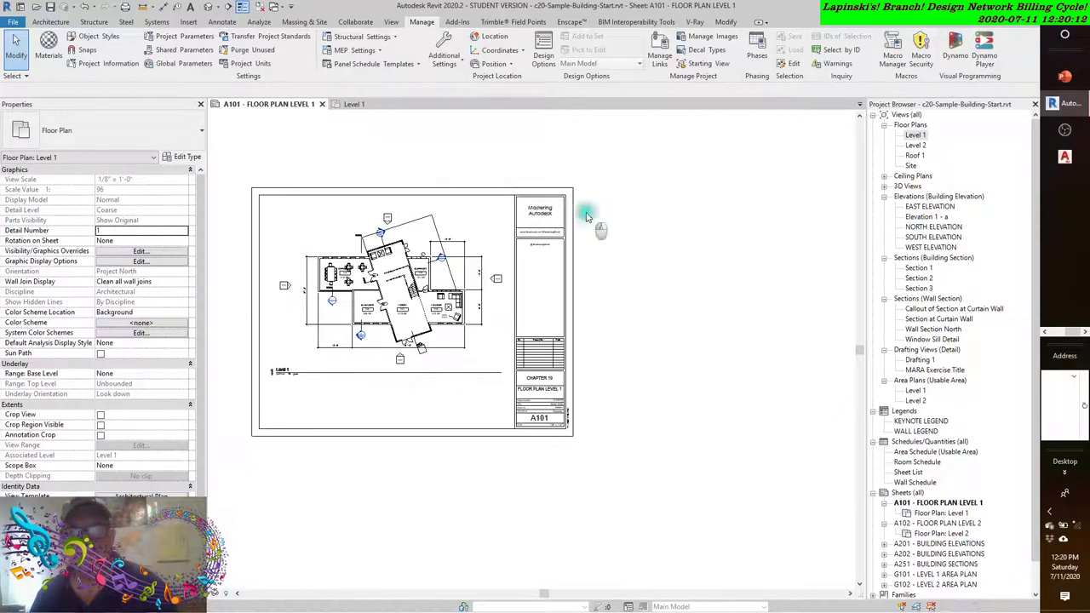
double_click(586, 215)
scroll(586, 247, up, 3)
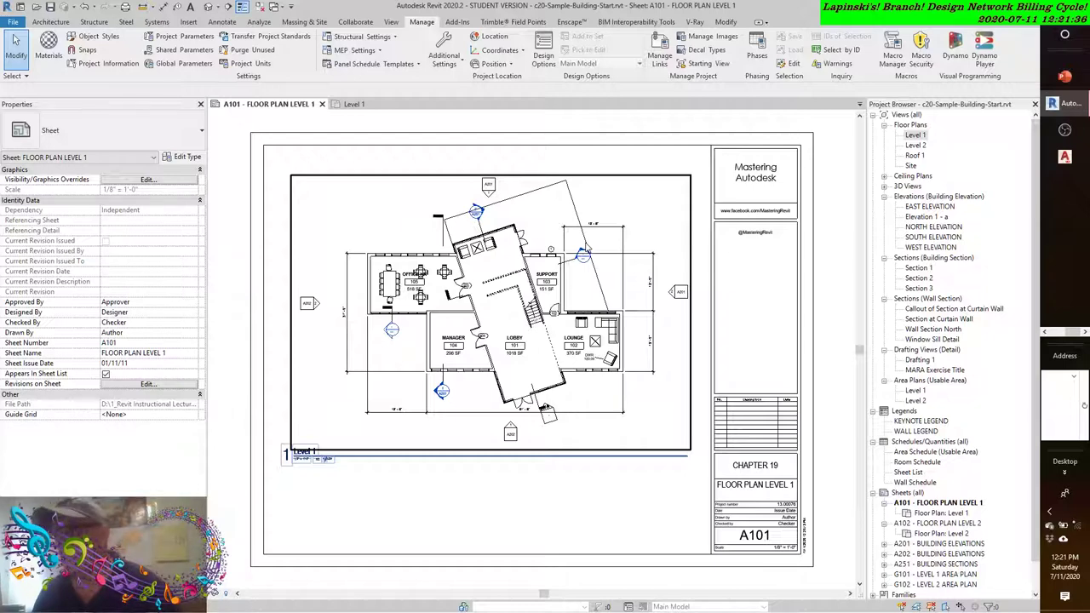
key(Escape)
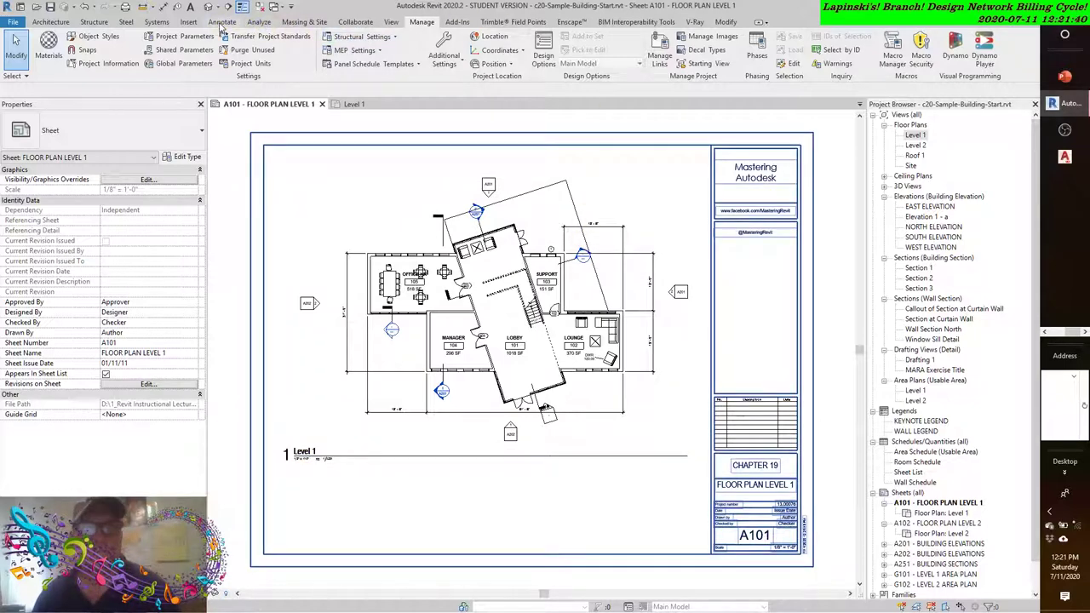
- On the Level 1 plan, draw a rectangle revision cloud around the LOBBY 101 room tag
click(221, 22)
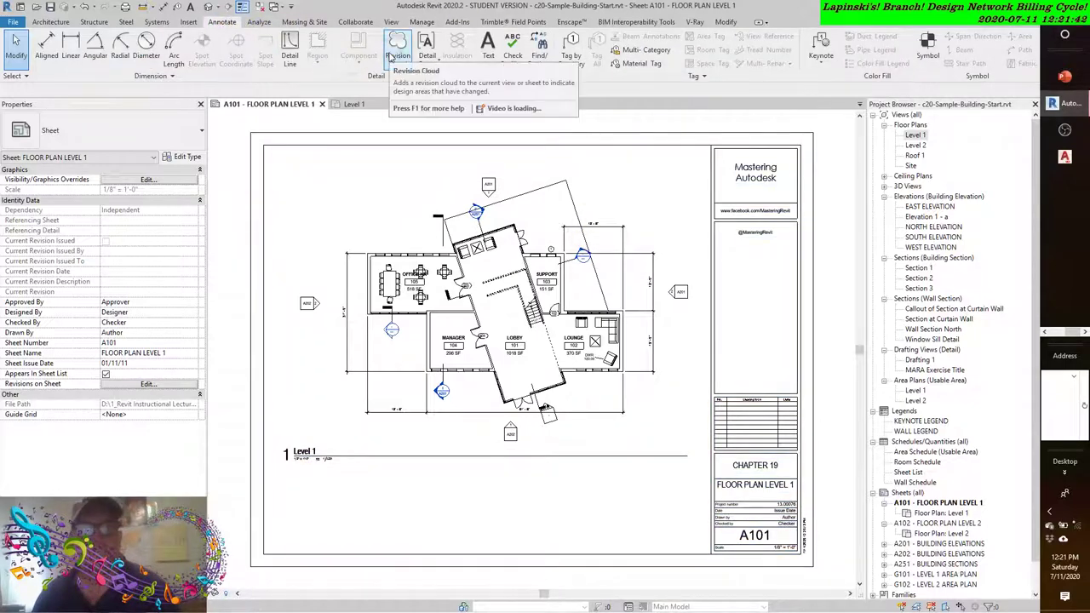
click(354, 103)
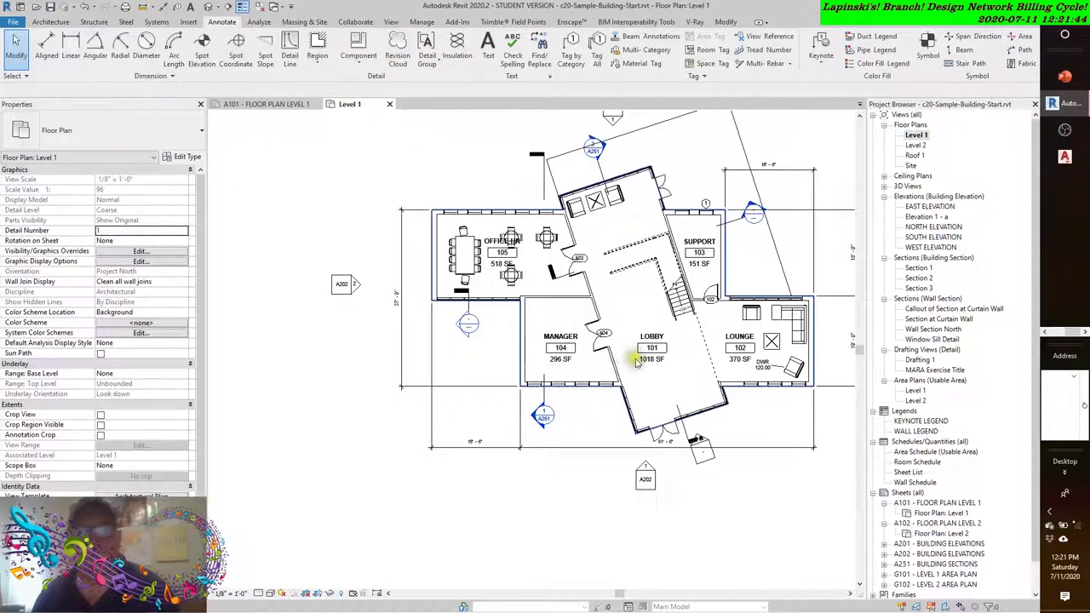
middle_drag(636, 363, 558, 411)
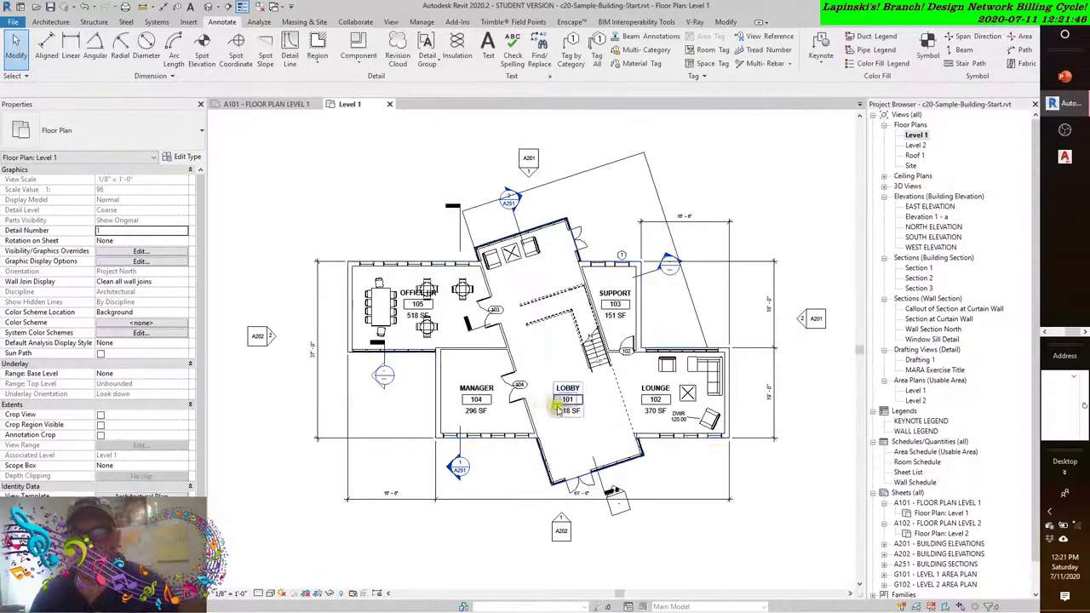
scroll(558, 411, up, 6)
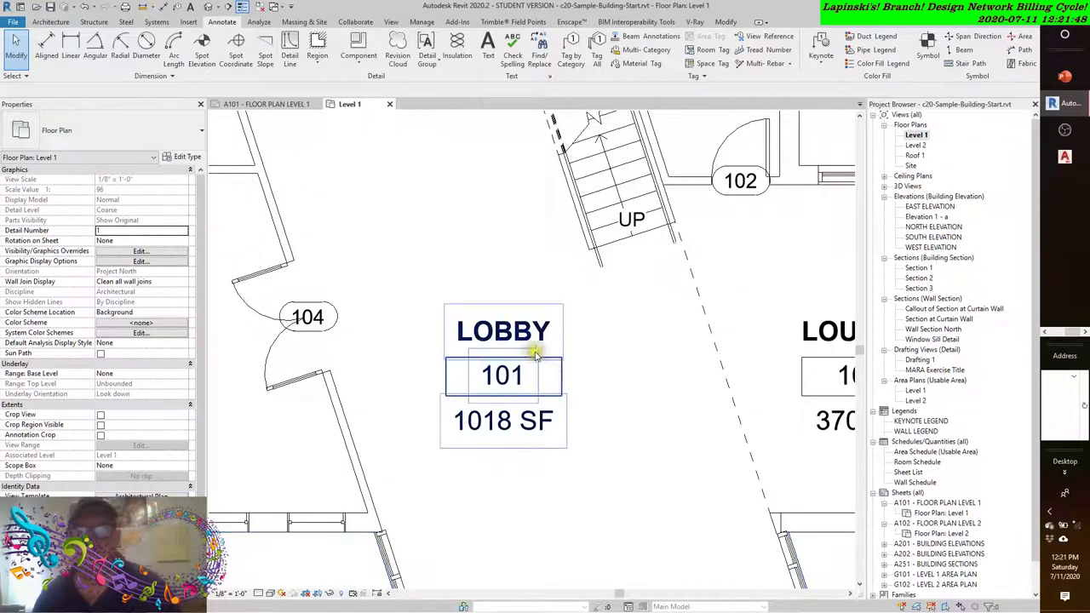
click(397, 47)
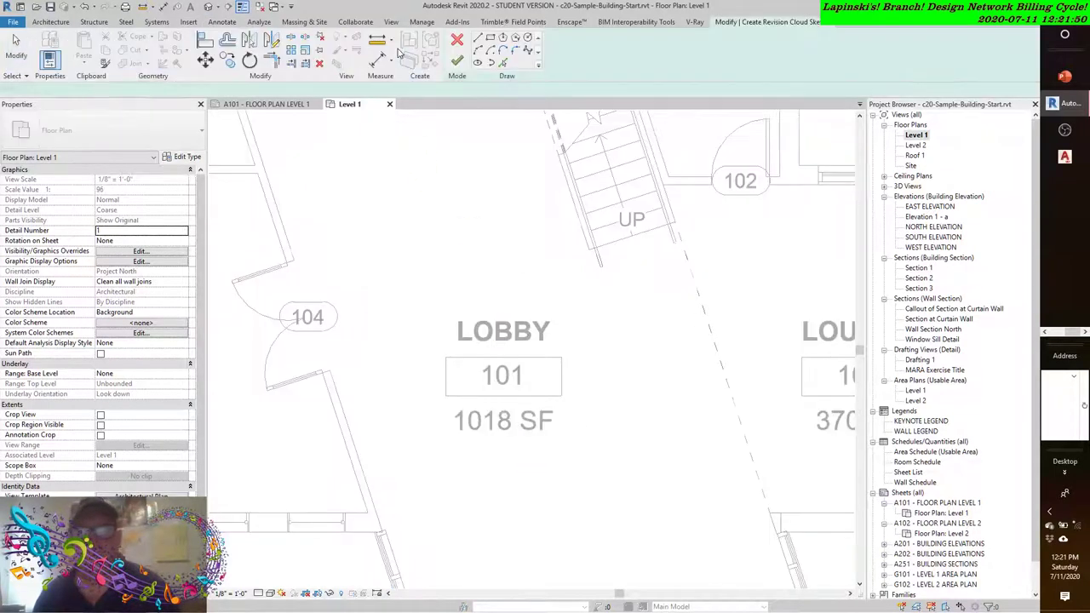
click(489, 40)
click(399, 292)
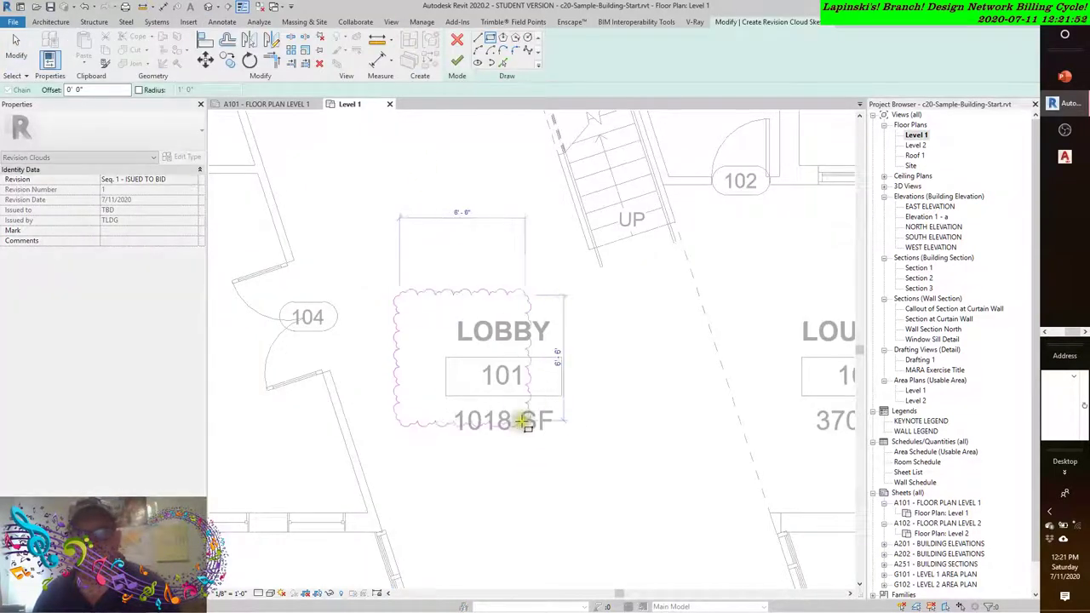
click(627, 465)
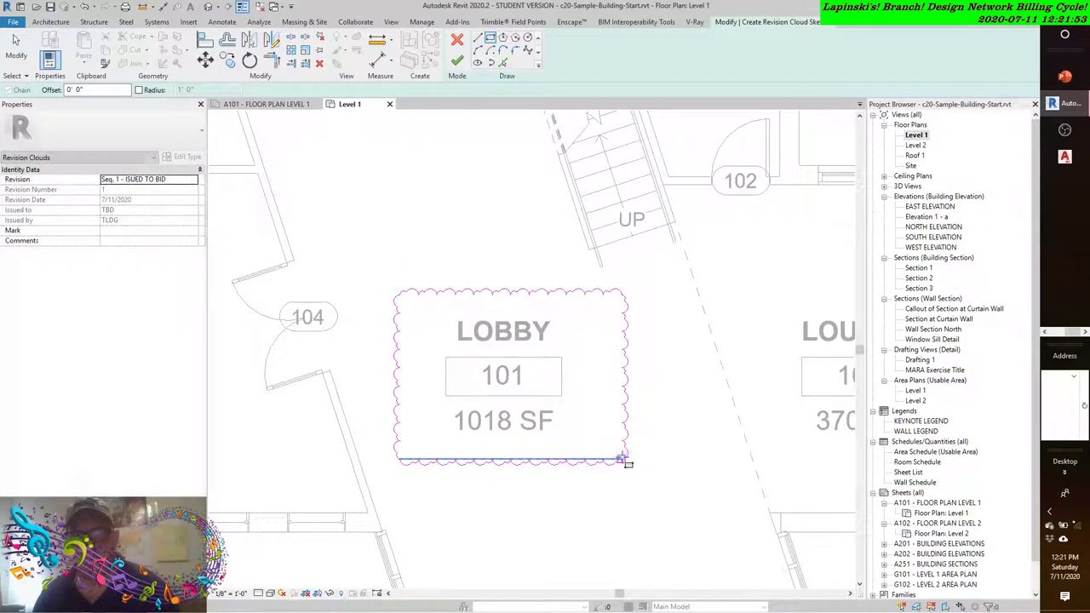
click(458, 61)
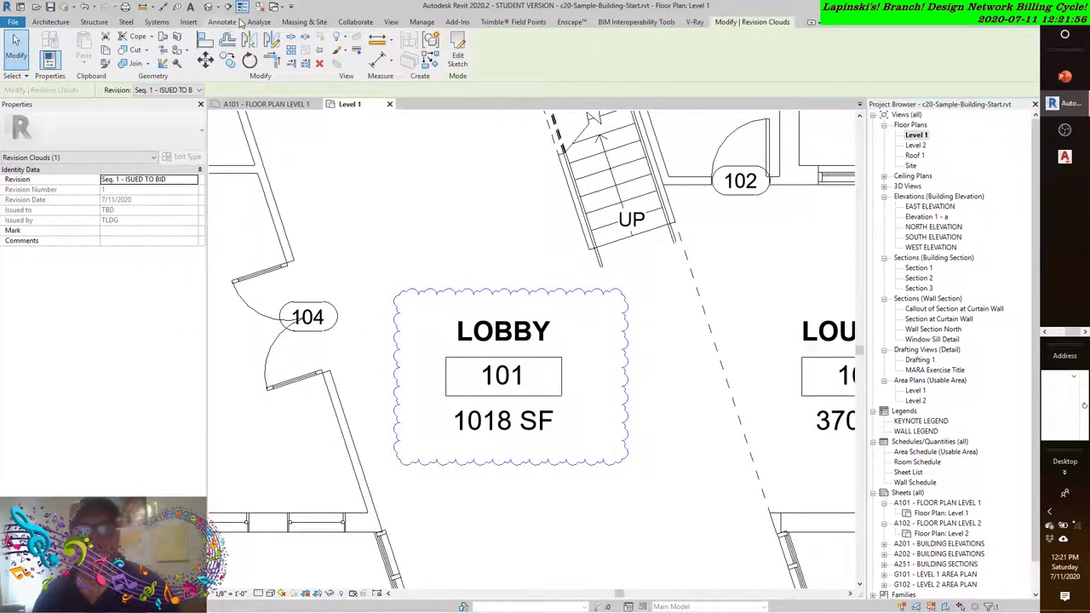
click(257, 21)
- Tag the lobby cloud by category, loading Revision Tag.rfa from the Annotations folder
click(566, 47)
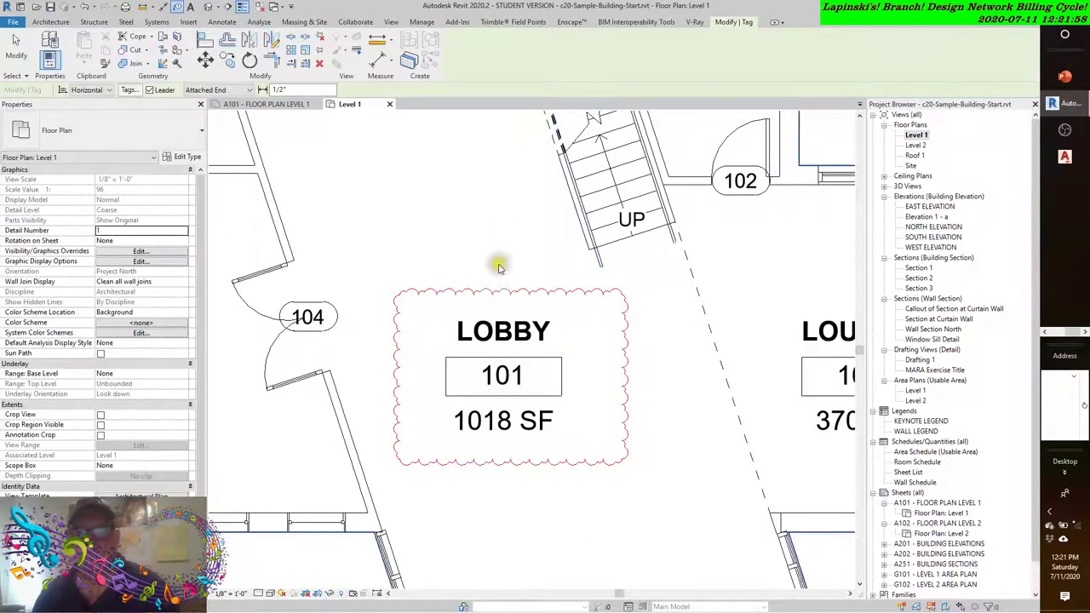
click(491, 294)
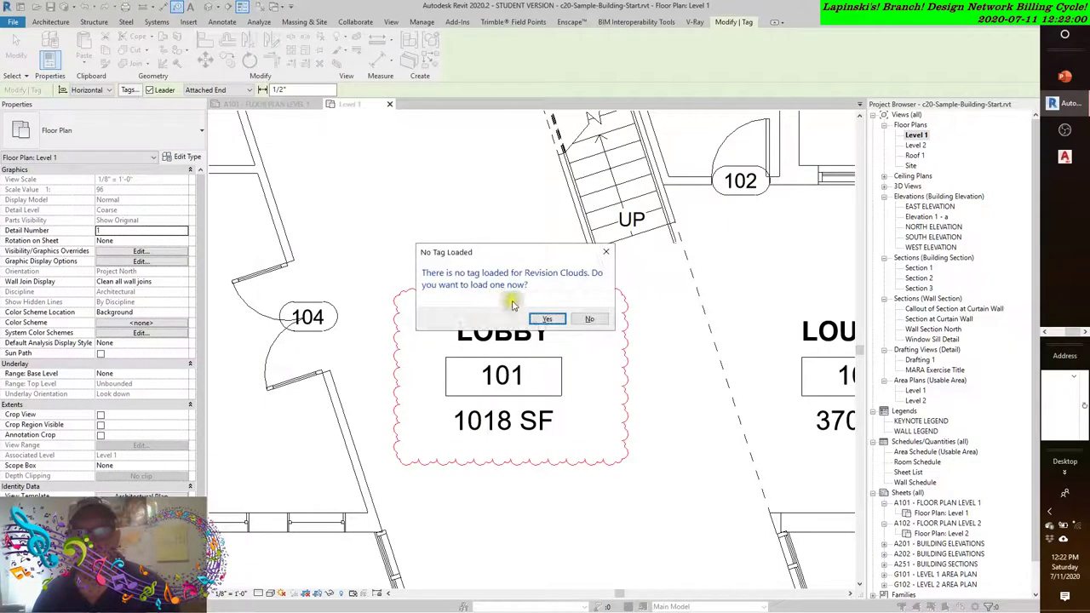
click(539, 318)
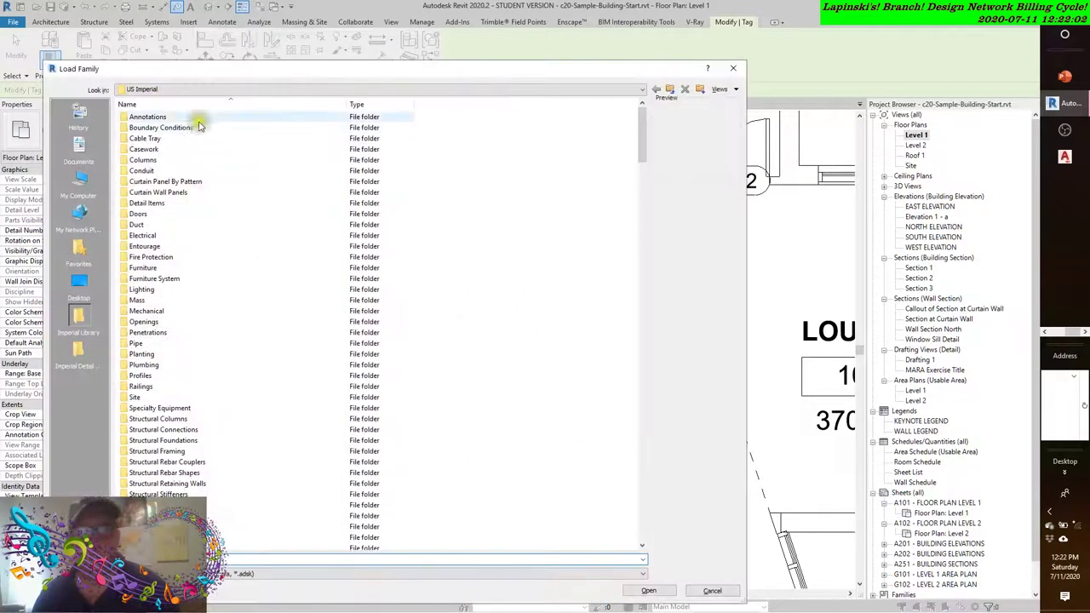
double_click(178, 117)
click(160, 289)
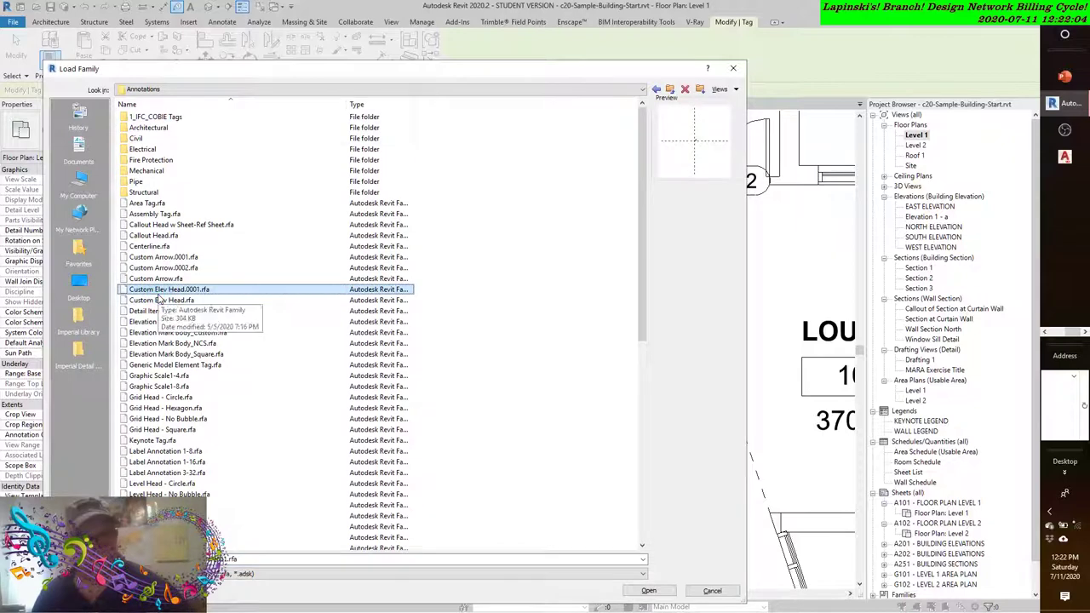
key(r)
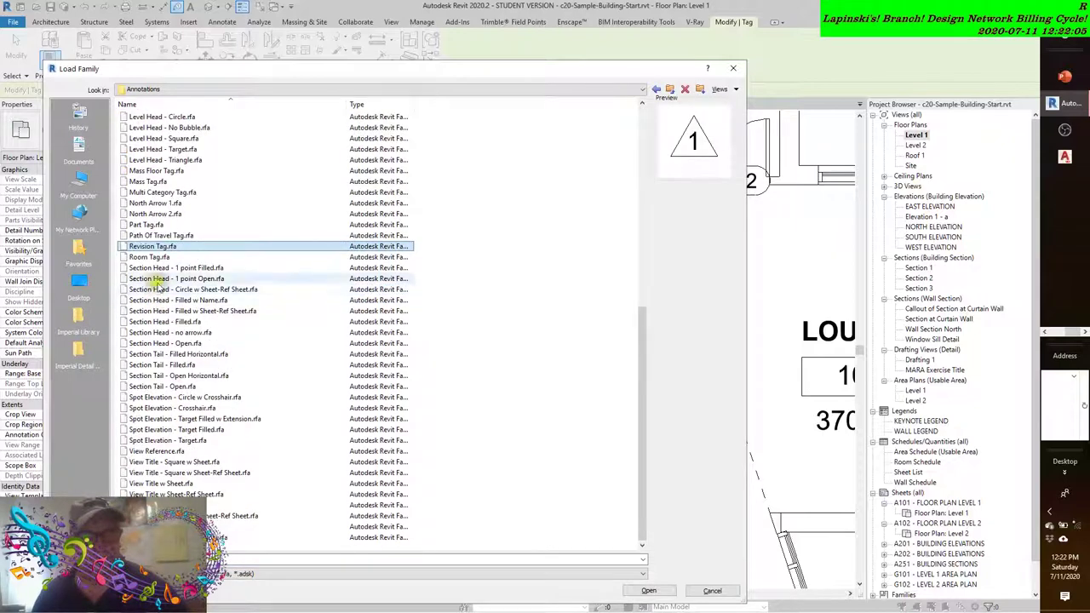
click(649, 590)
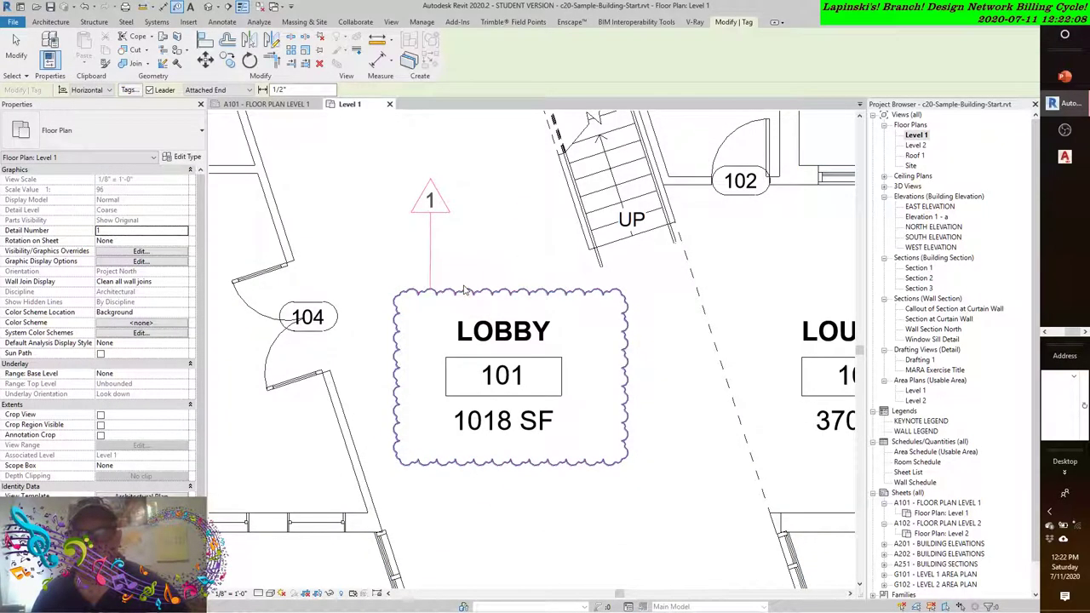
- Place revision tag 1 above the lobby cloud without a leader and reposition it
click(460, 286)
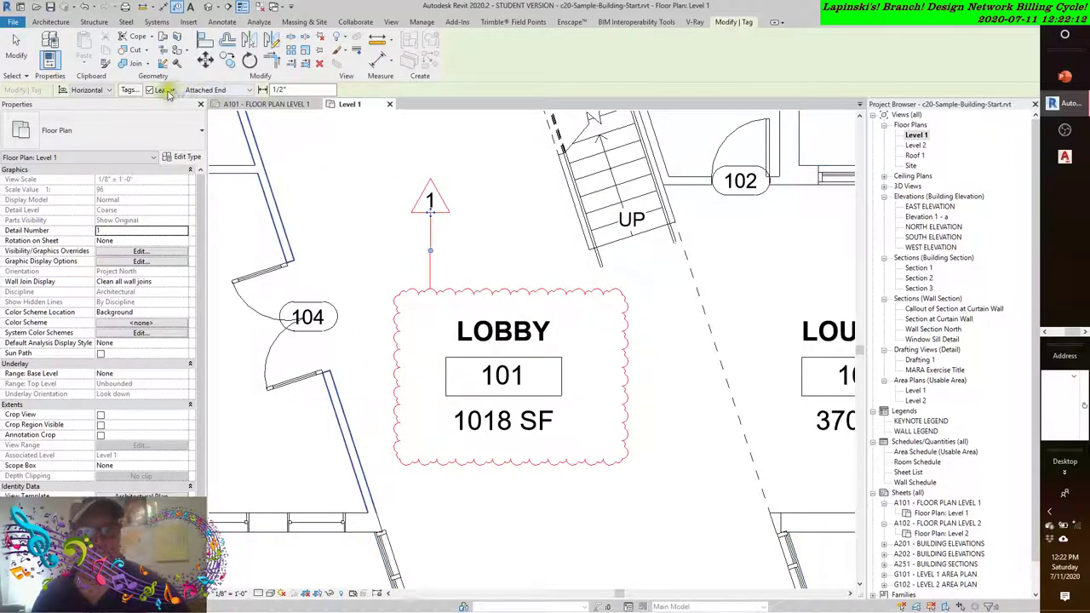
click(150, 89)
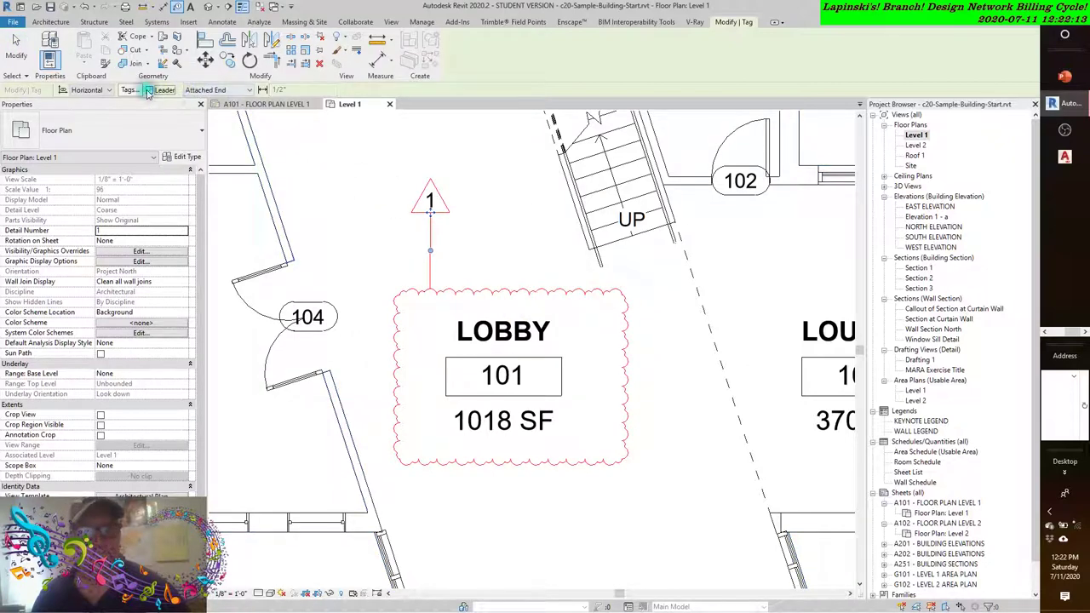
click(451, 247)
click(587, 318)
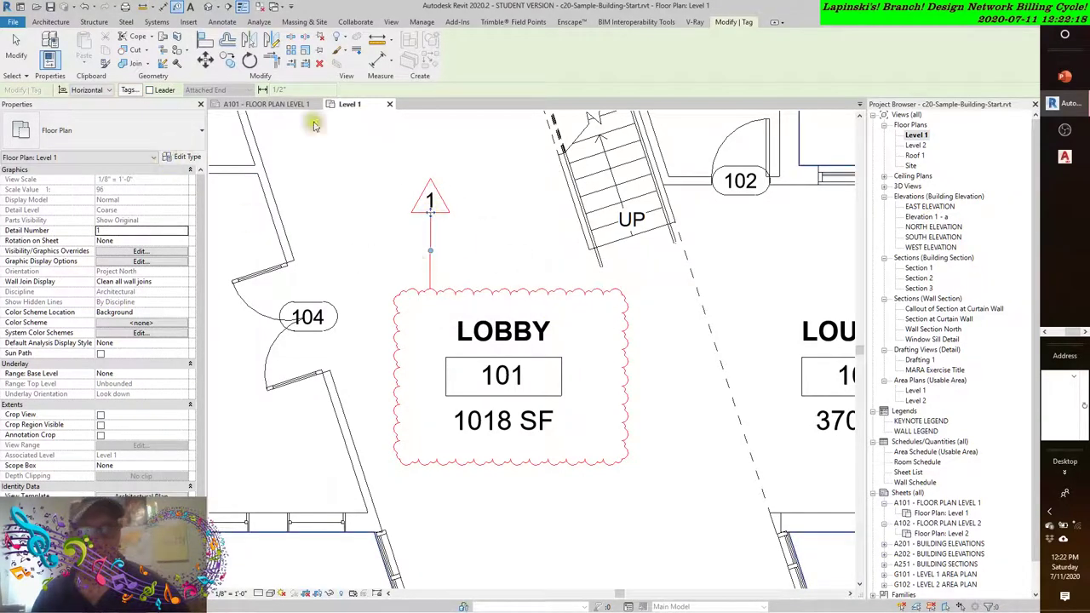
click(17, 51)
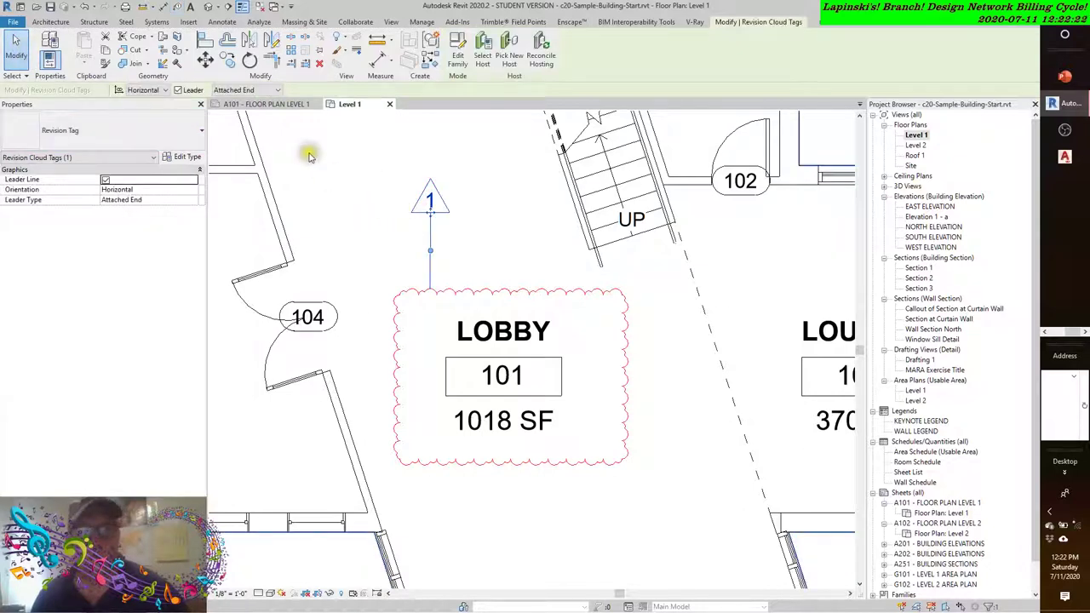
click(178, 91)
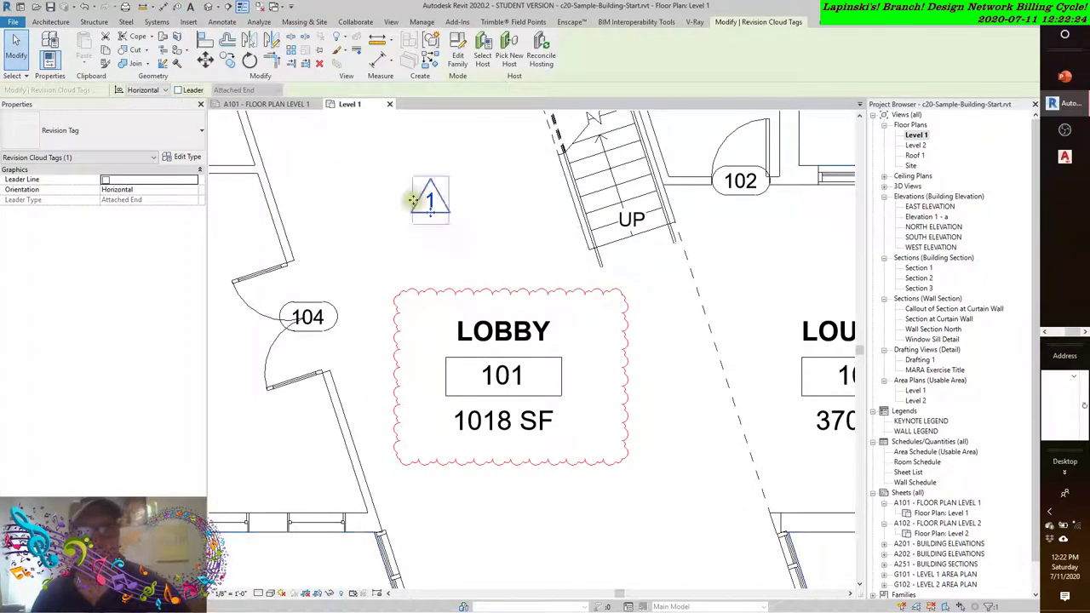
drag(430, 202, 448, 266)
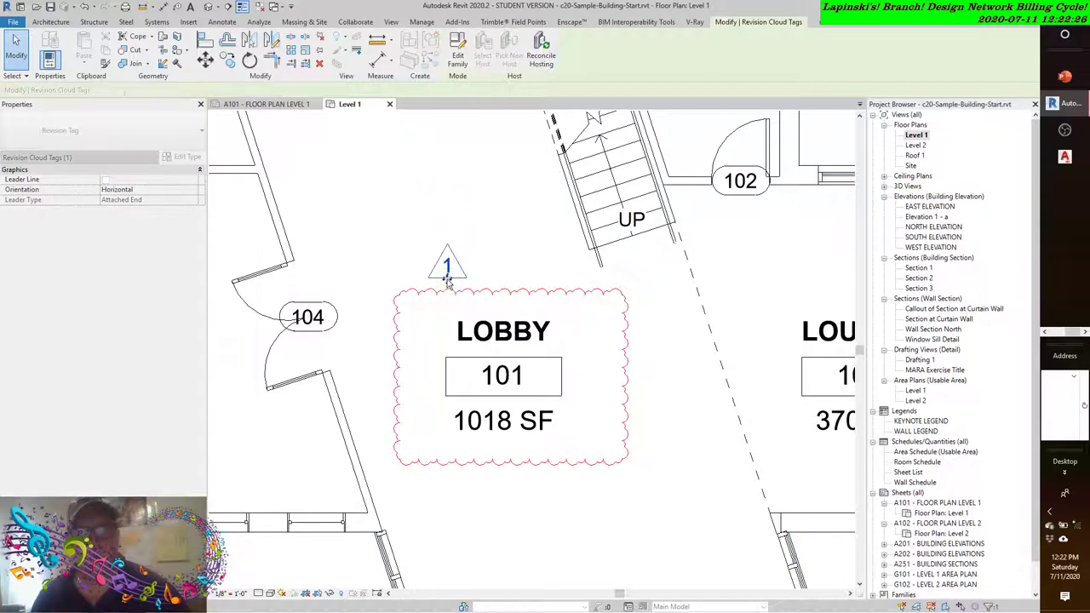
drag(541, 292, 733, 450)
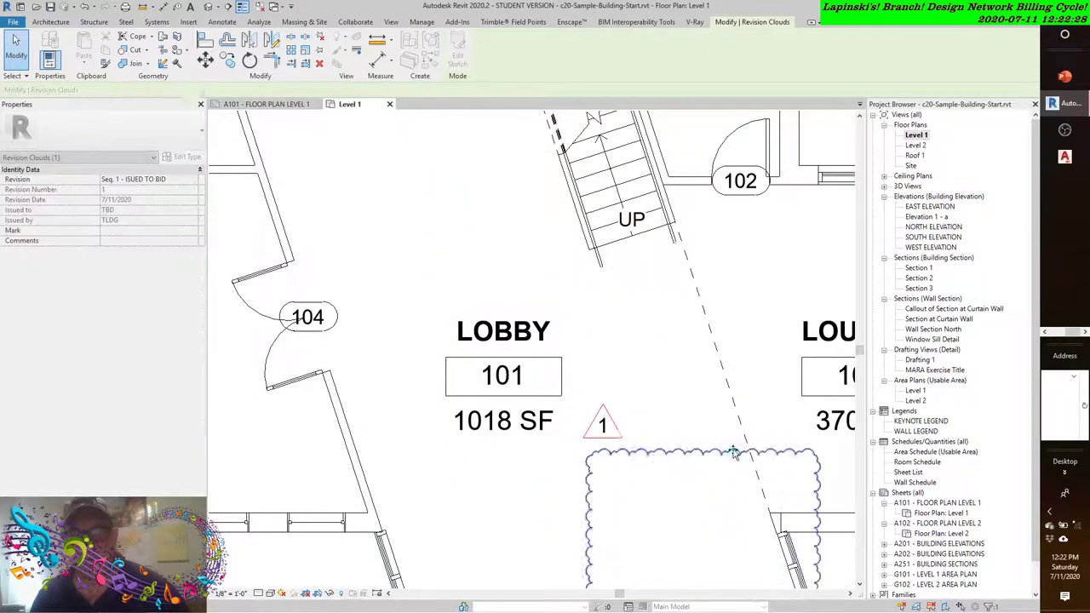
click(83, 7)
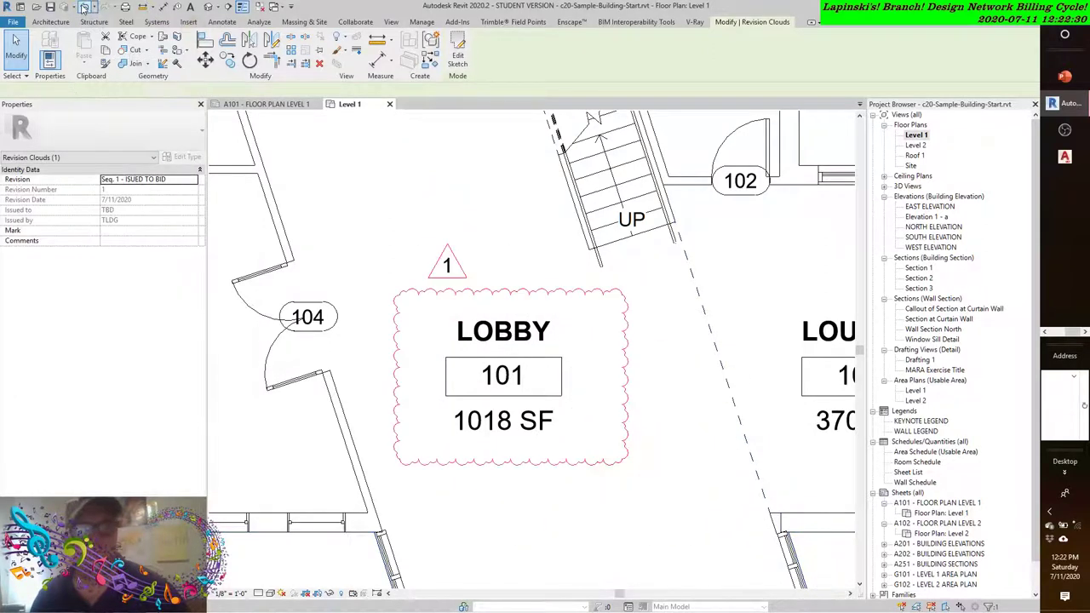
click(103, 8)
click(83, 7)
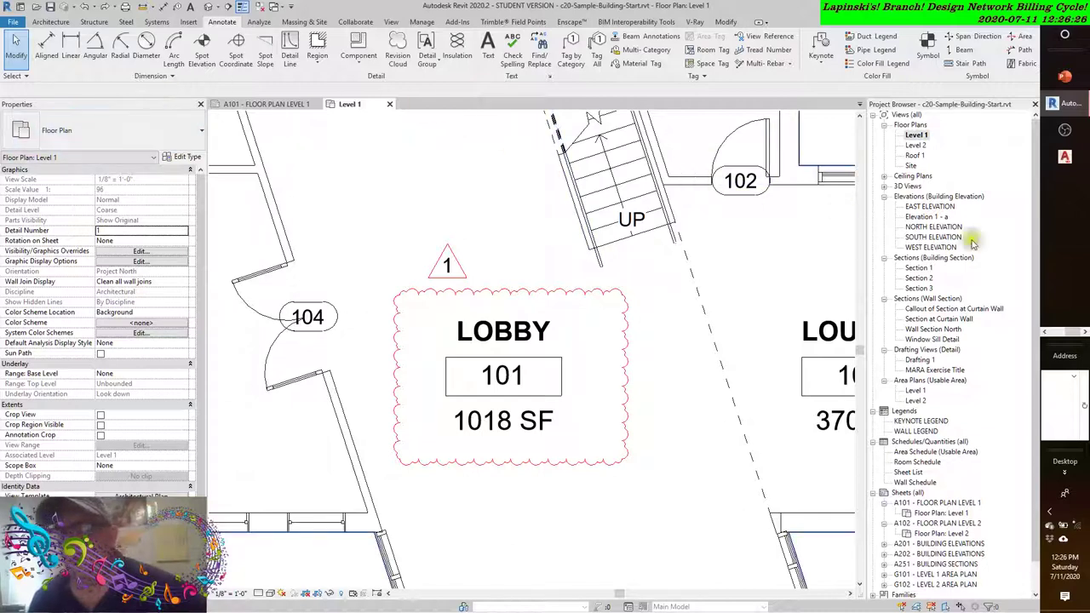
click(1056, 332)
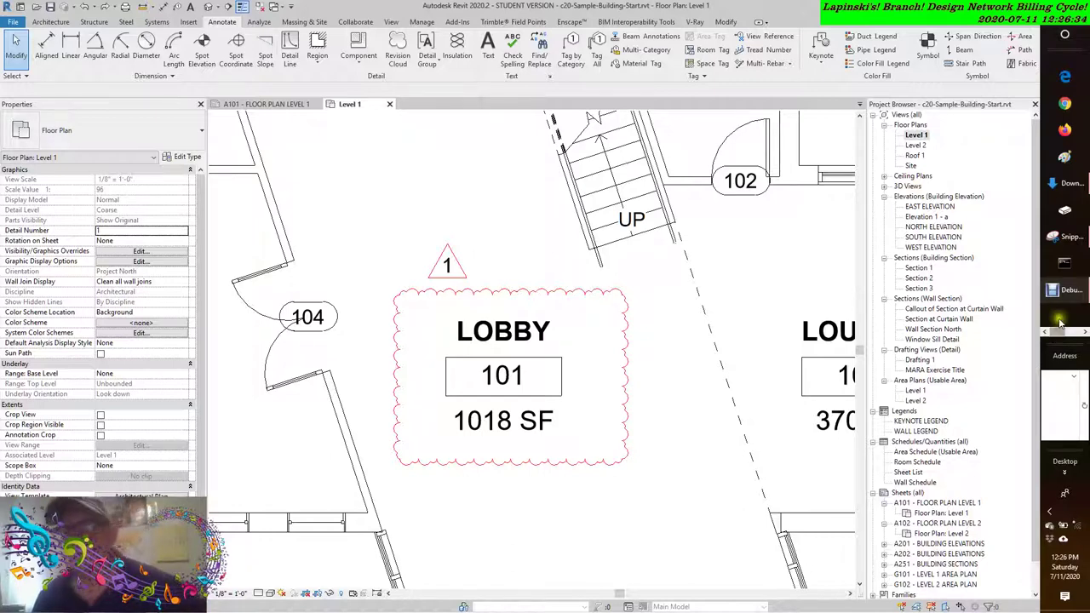
- Bring up the Debut Professional recorder window from the taskbar
click(1061, 292)
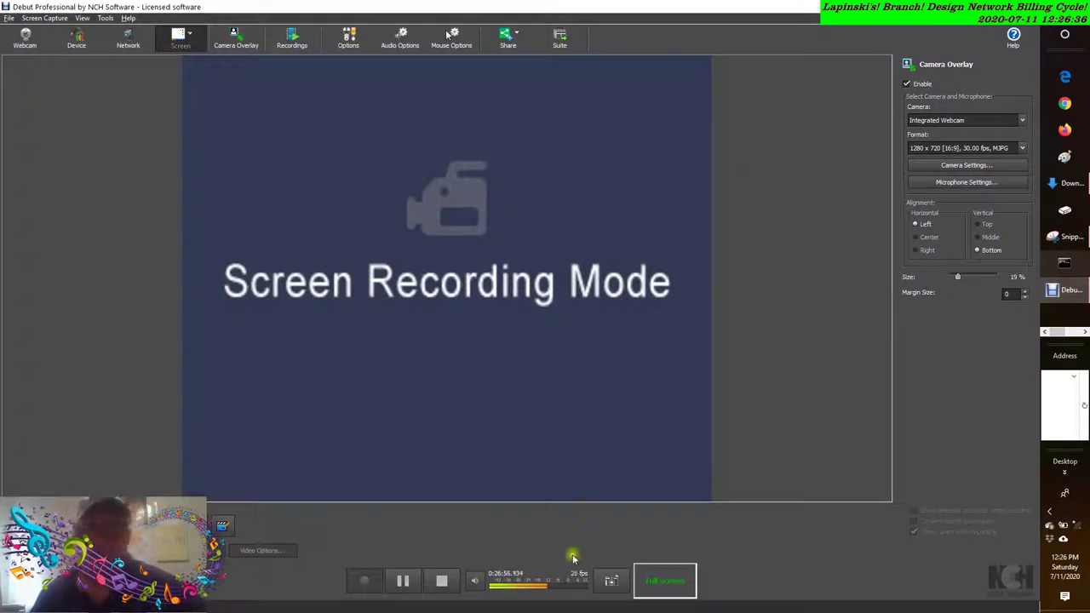